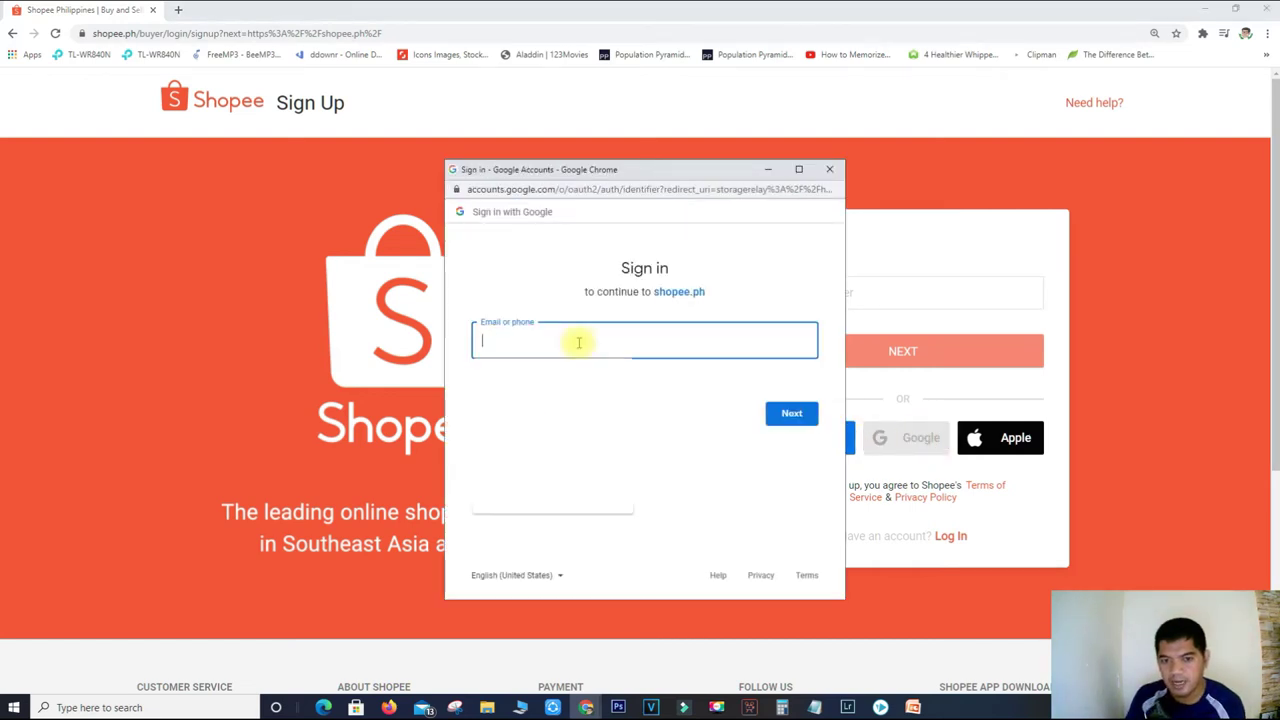
Sign in with the Google account's email and password, declining to save the password.
key(ctrl+v)
key(Return)
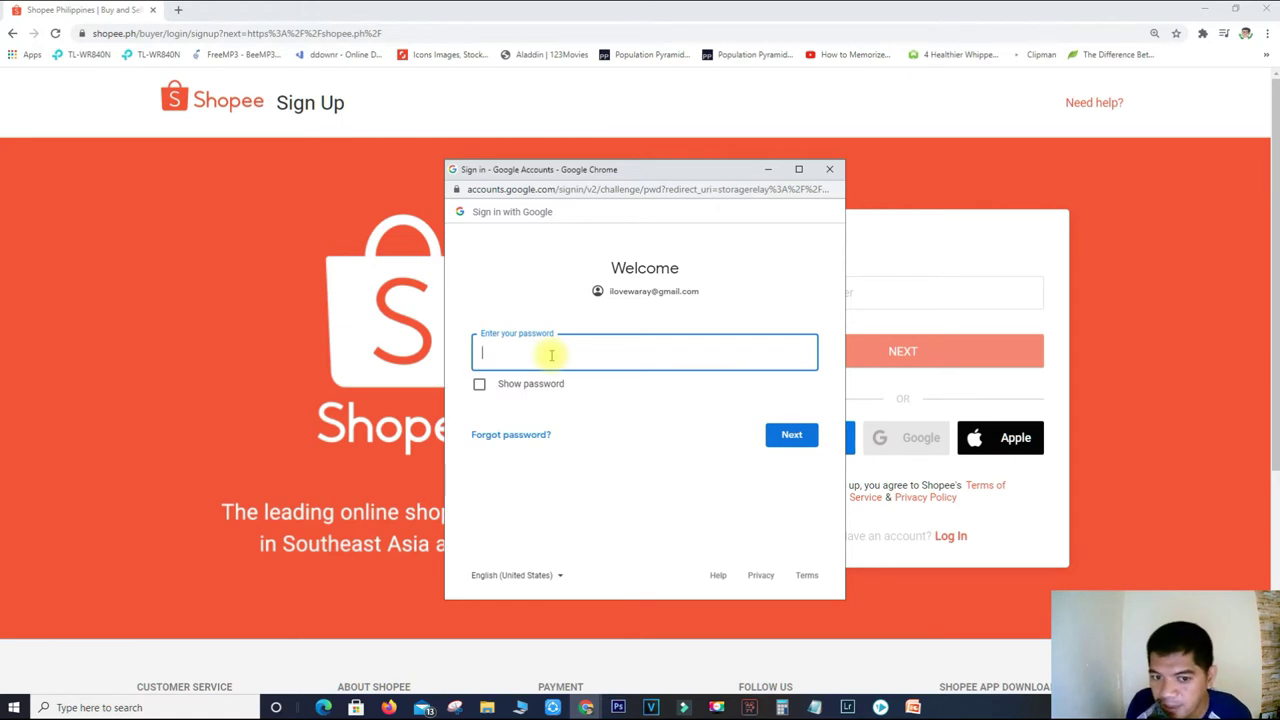
key(ctrl+v)
click(786, 434)
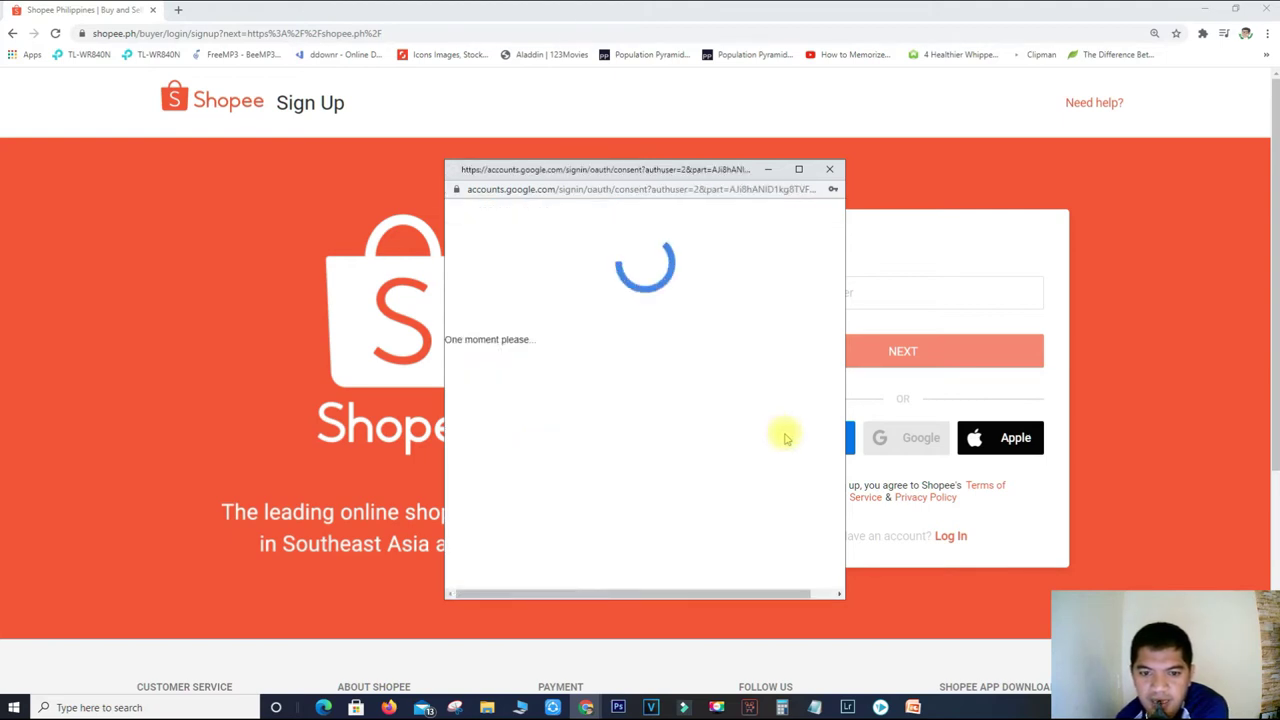
click(810, 406)
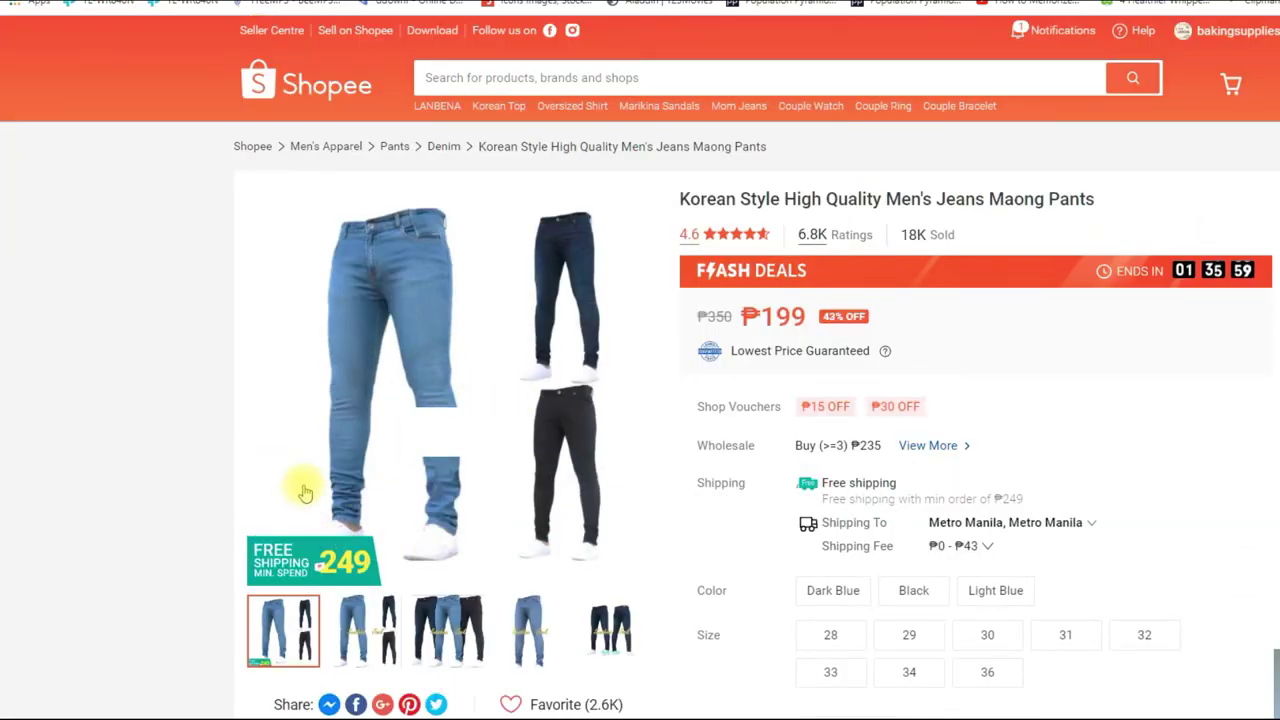
Scroll to the jeans seller's details and open the Sunshine Jack shop page.
scroll(290, 515, down, 4)
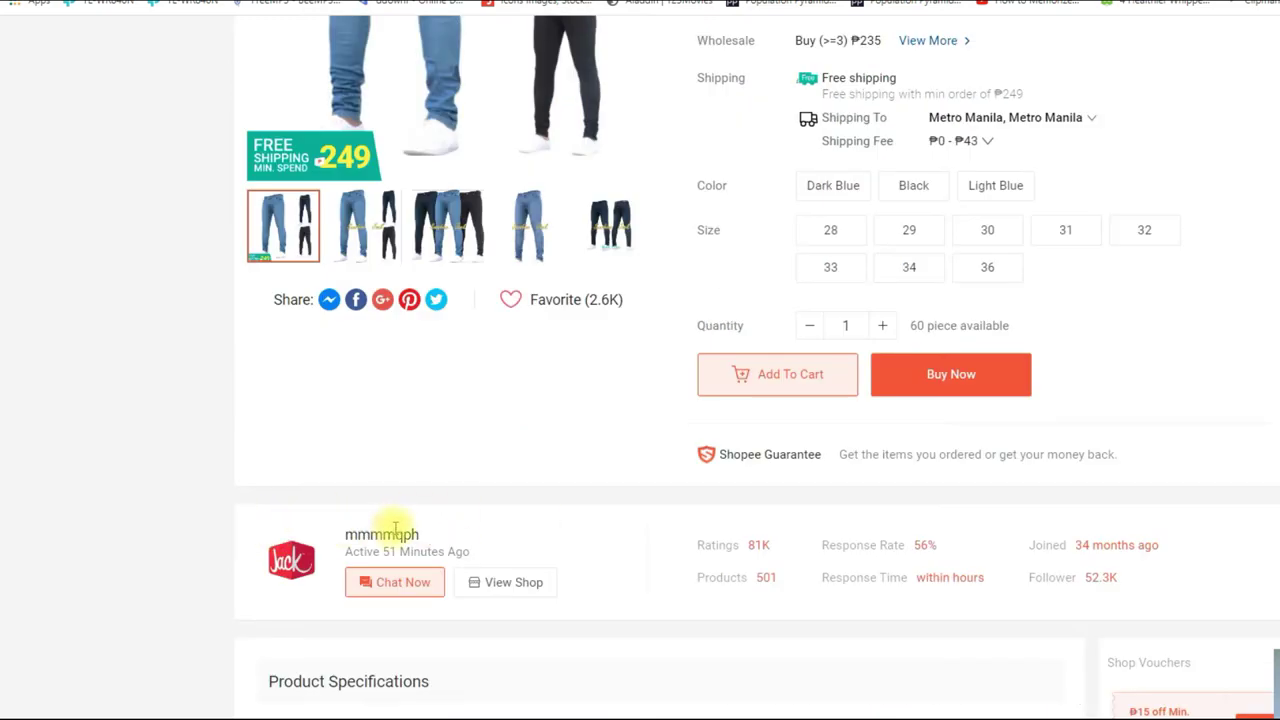
double_click(368, 533)
click(167, 539)
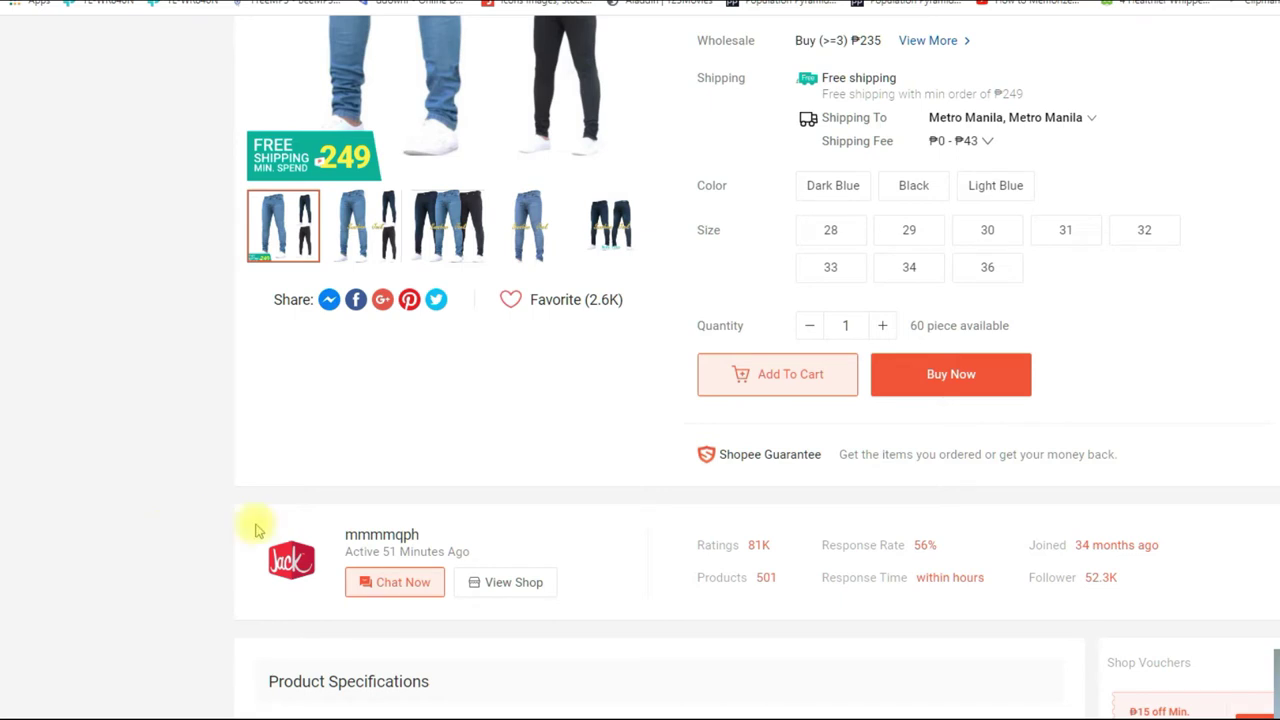
click(290, 565)
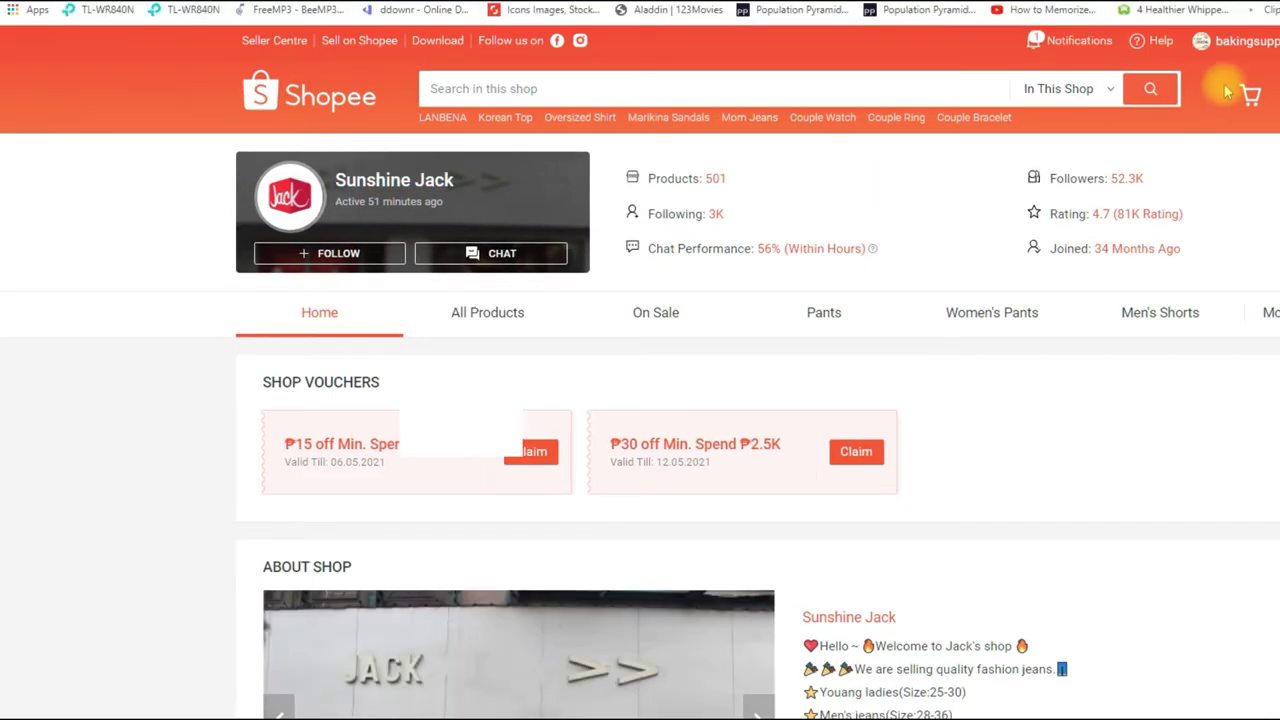
mouse_move(1035, 45)
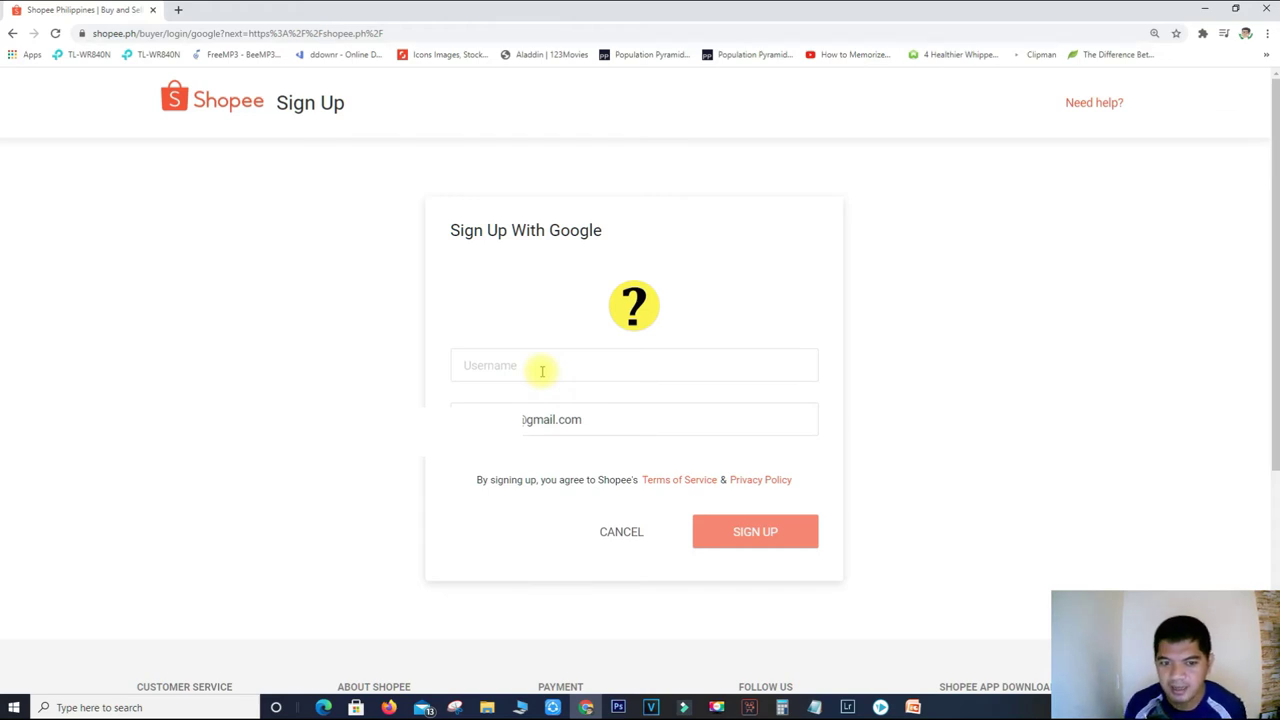
Enter bakingsuppliesph as the username in the Google sign-up form.
click(542, 371)
text(bakingsupplies)
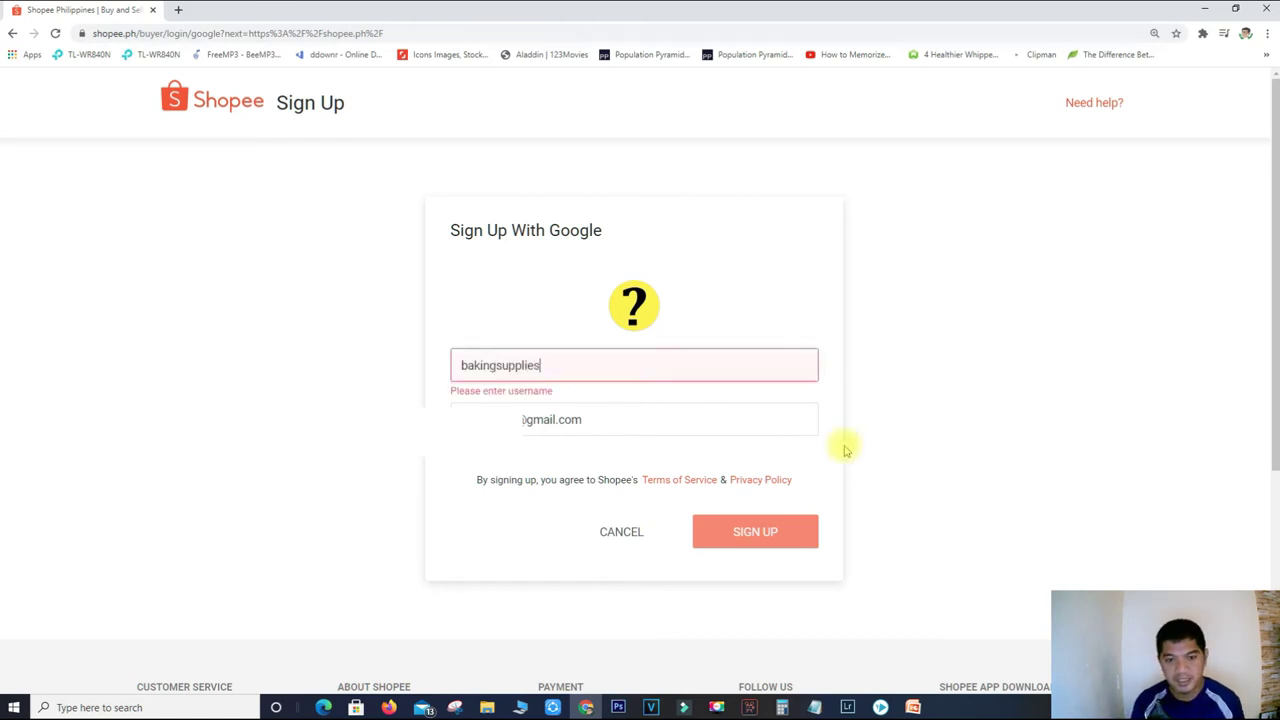
text(ph)
click(410, 402)
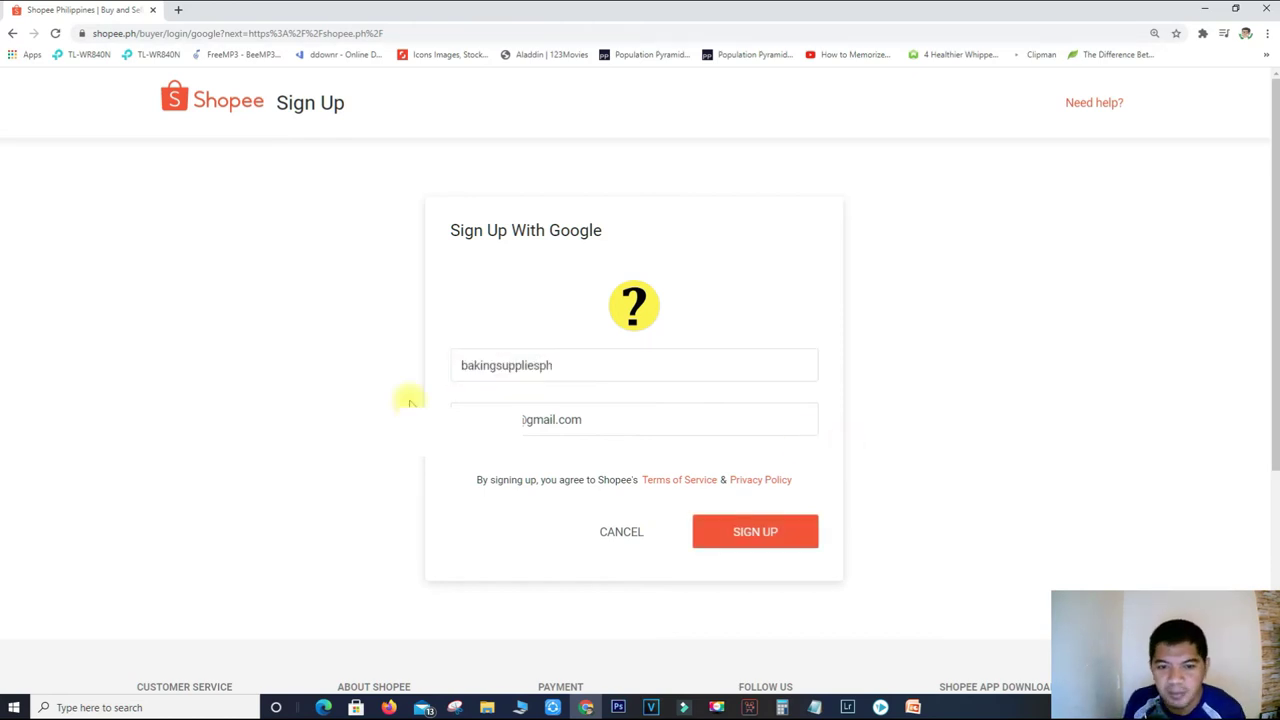
click(491, 365)
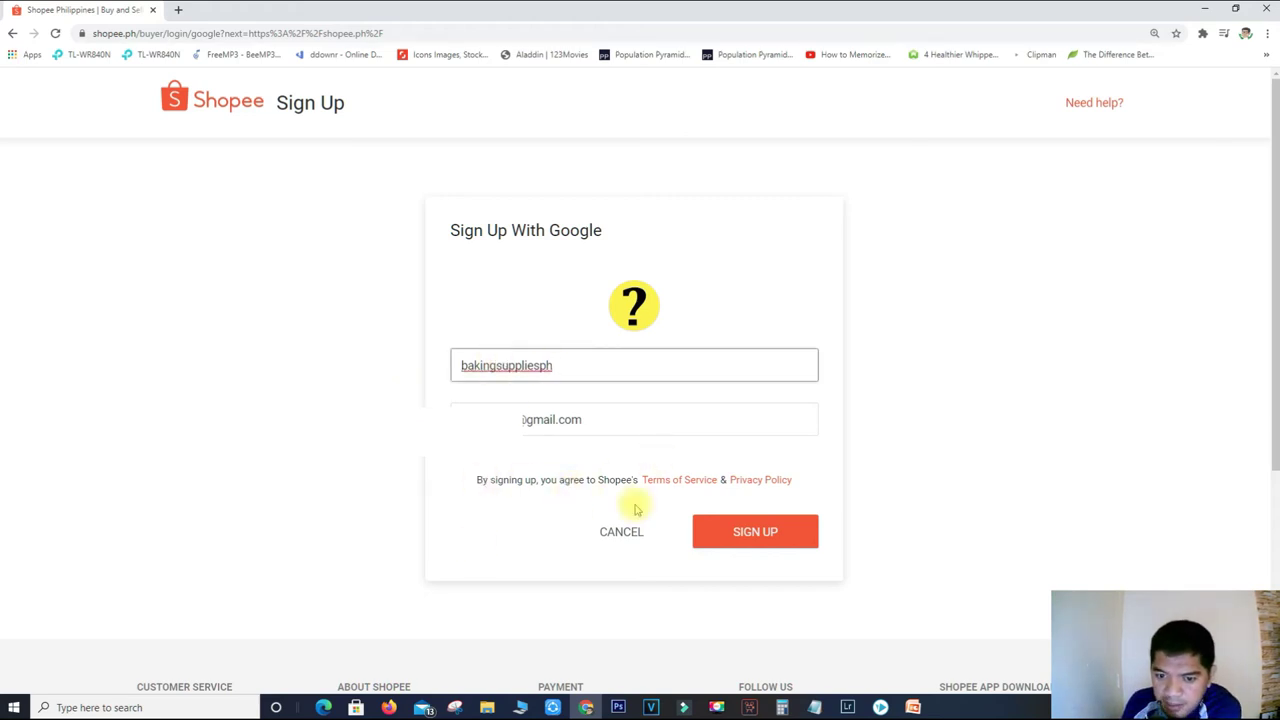
Read through Shopee's Terms of Service and Privacy Policy, then close both pages.
click(678, 480)
scroll(383, 387, down, 20)
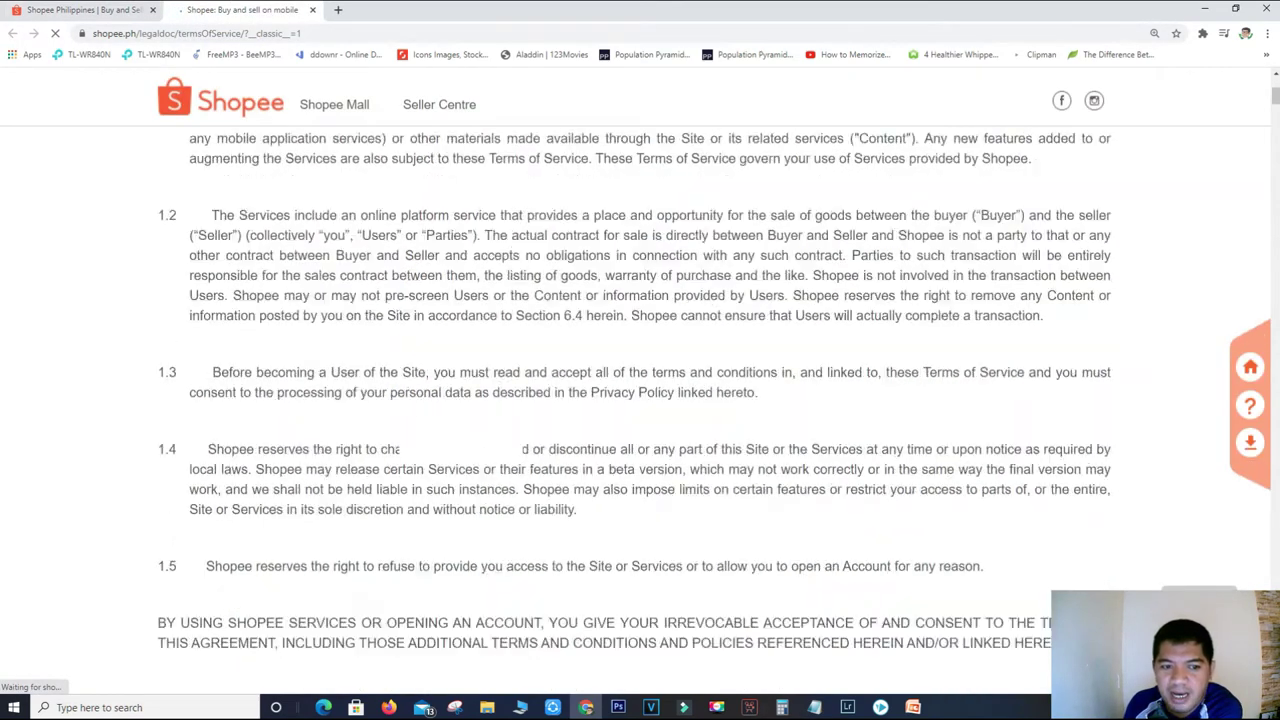
scroll(640, 400, down, 15)
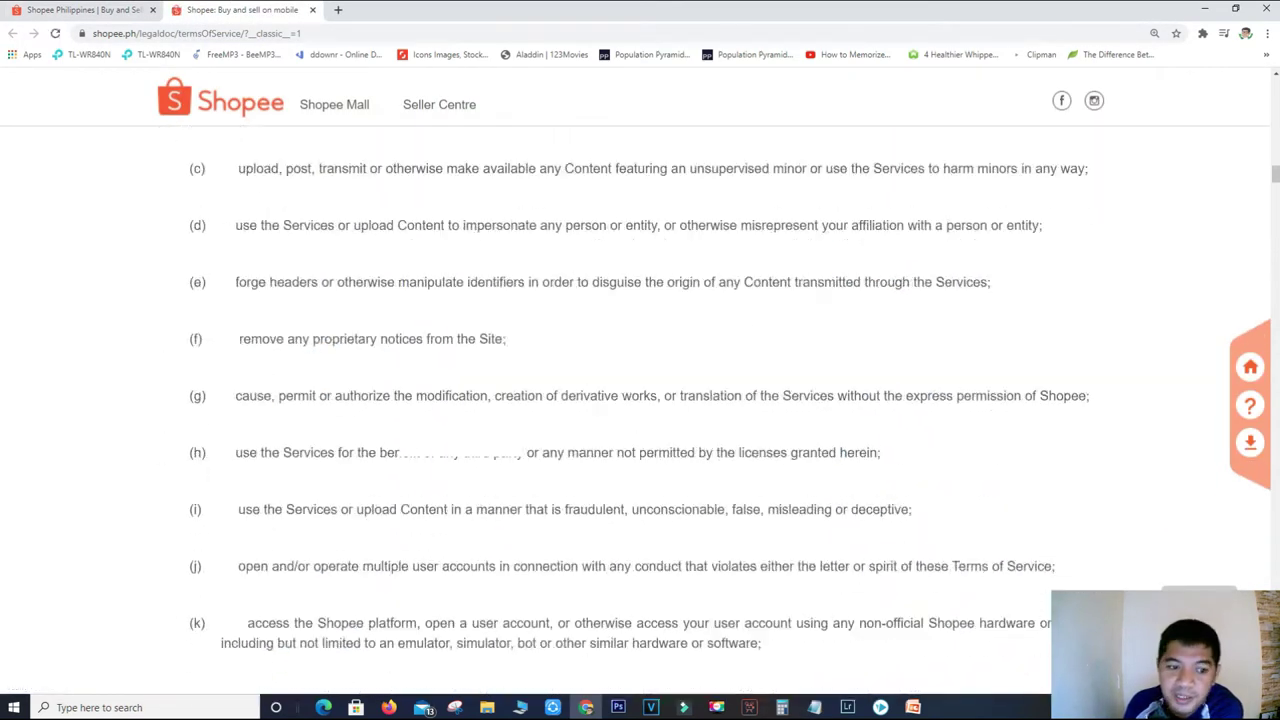
key(ctrl+w)
click(763, 481)
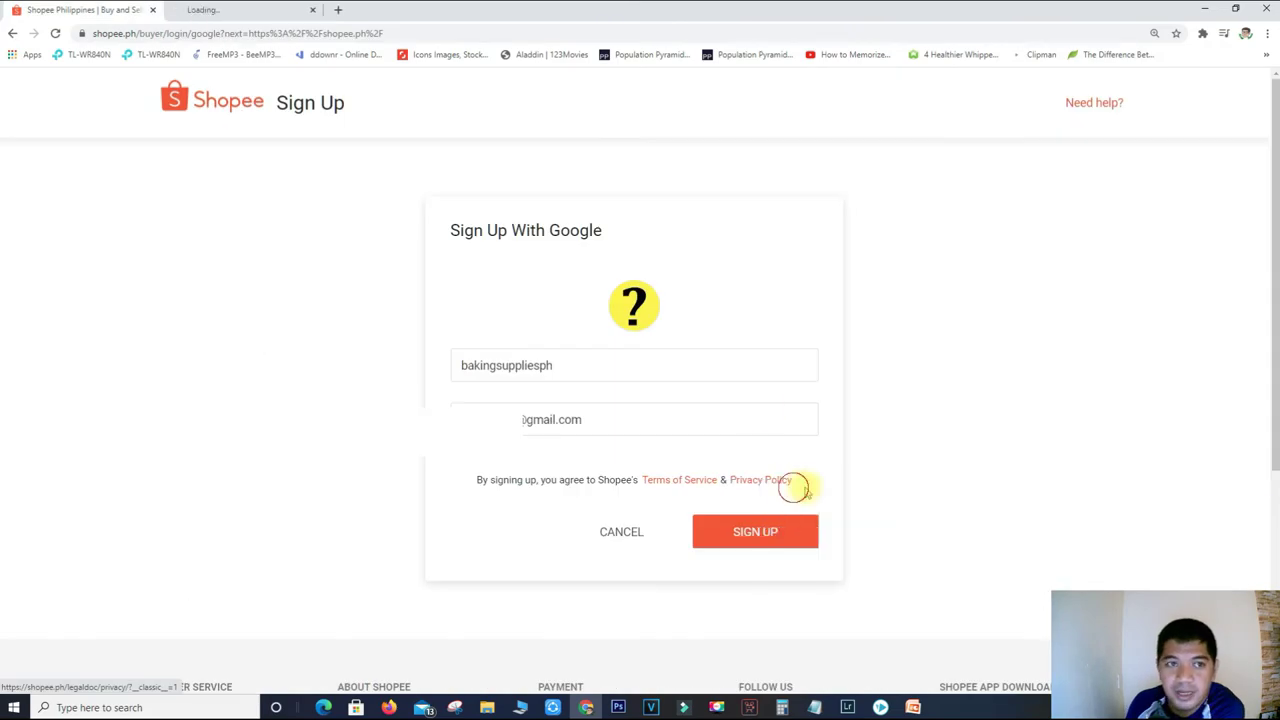
click(243, 12)
scroll(400, 340, down, 5)
scroll(437, 403, down, 20)
double_click(378, 429)
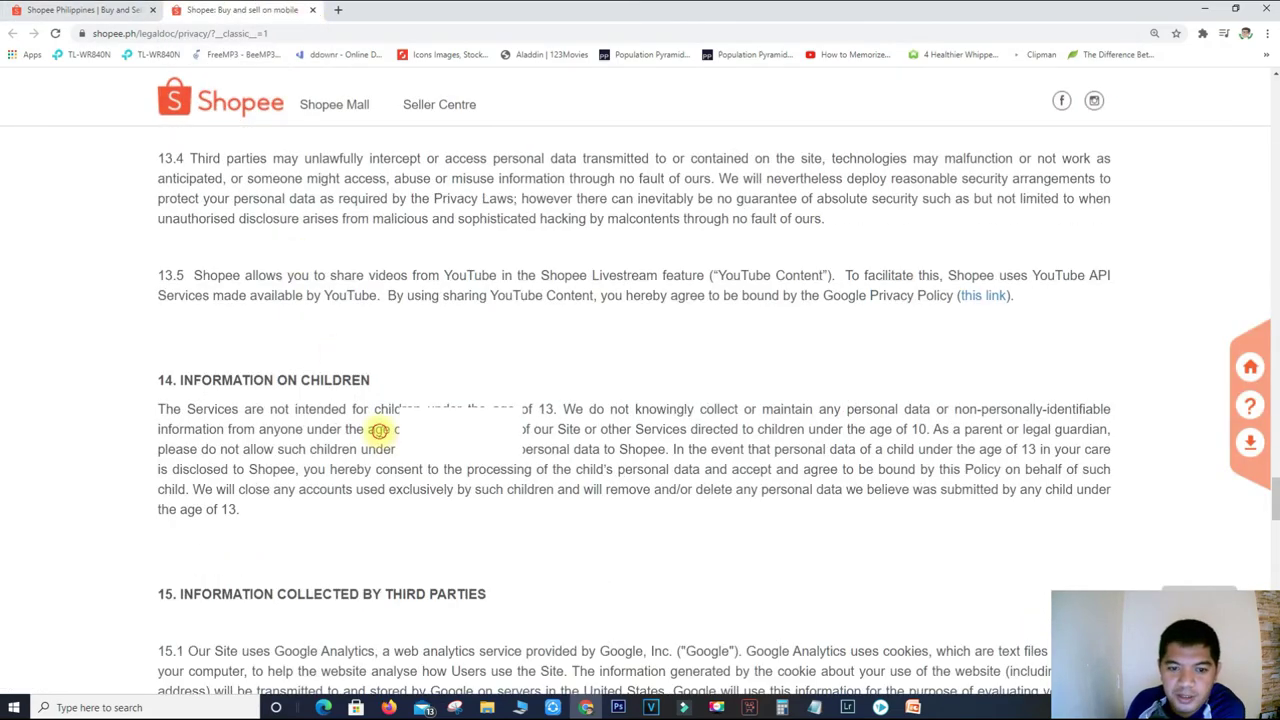
click(312, 10)
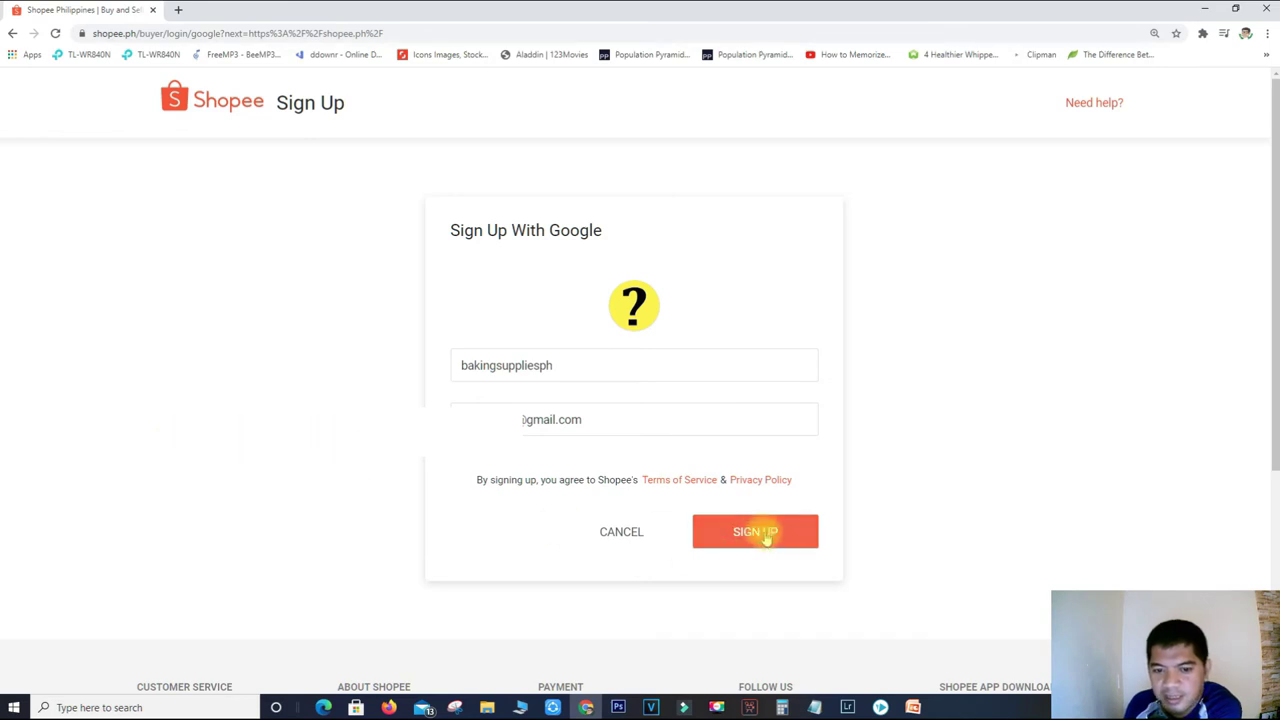
Submit the sign-up form, and resubmit it after the email is reported as registered.
click(577, 364)
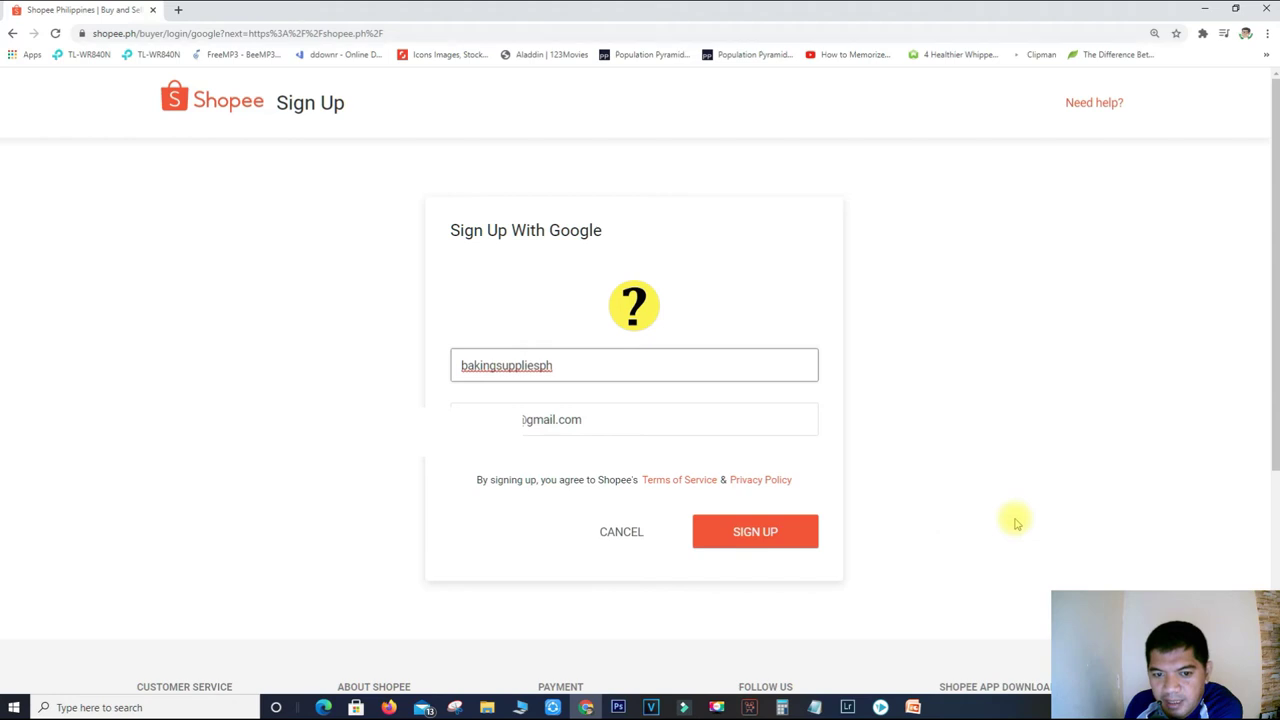
click(762, 533)
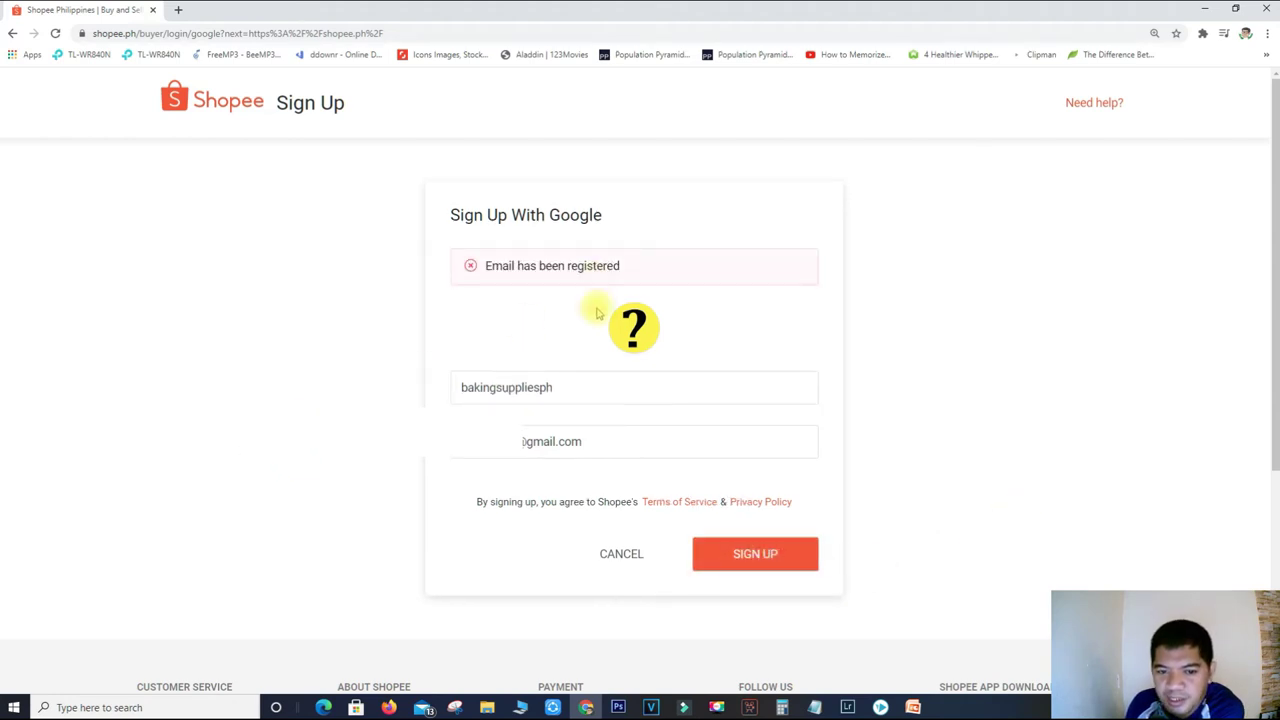
click(485, 442)
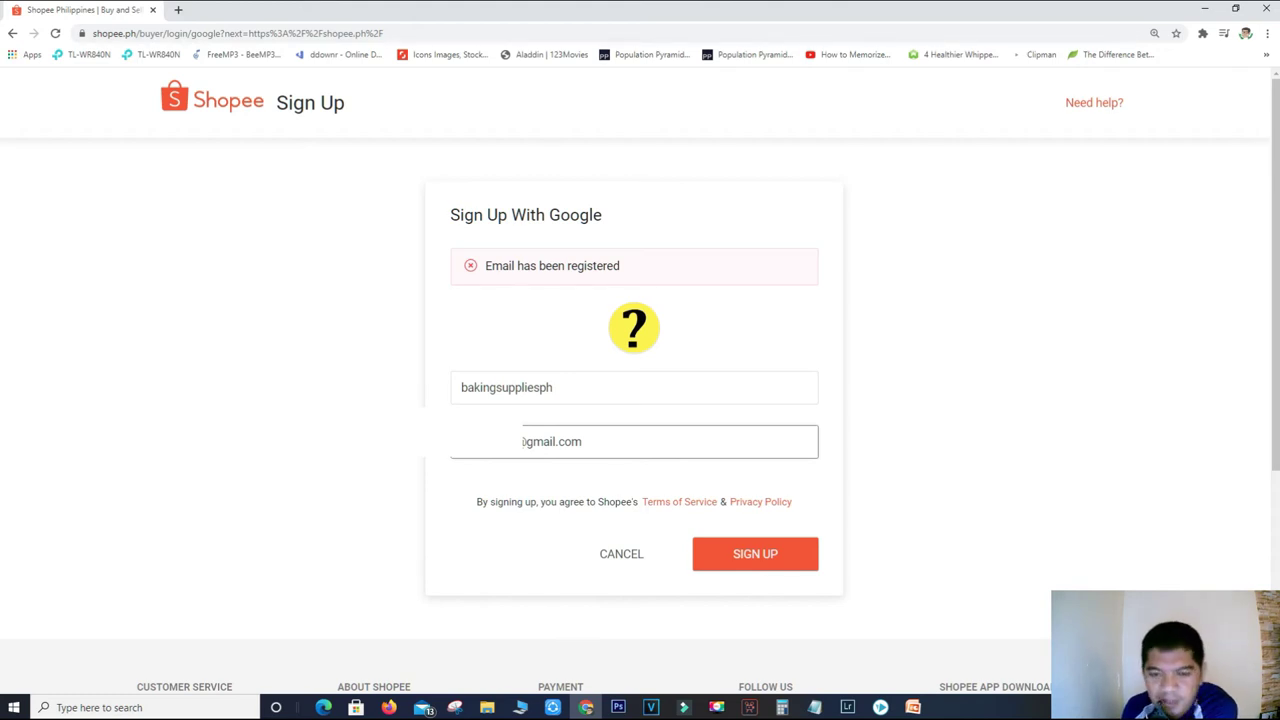
key(Return)
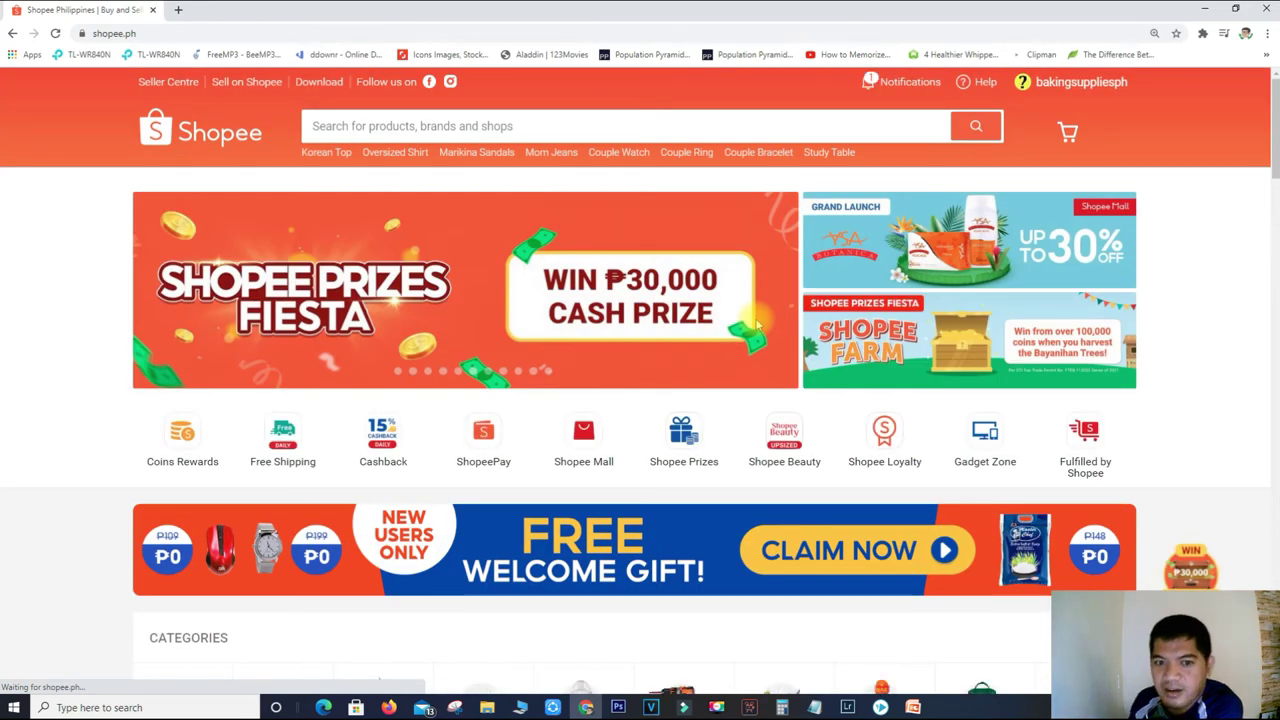
Confirm the Shopee home page is signed in under the bakingsuppliesph account.
mouse_move(1098, 93)
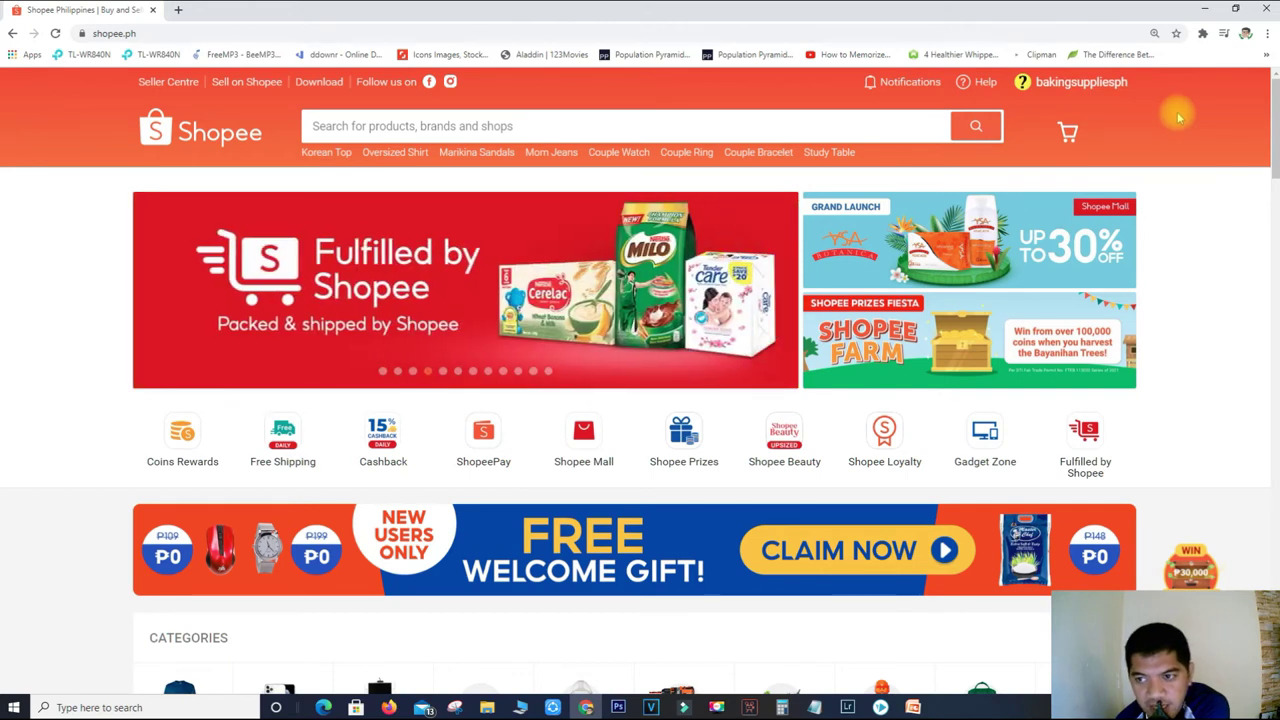
mouse_move(1030, 85)
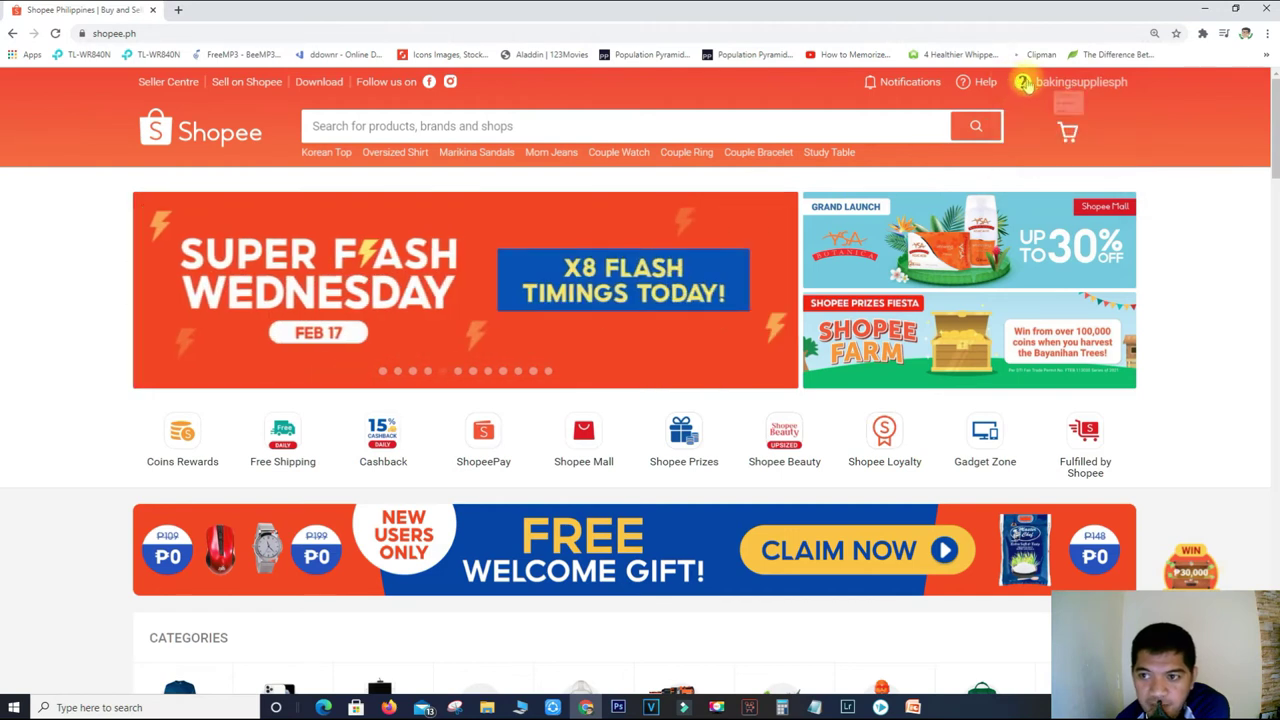
click(177, 10)
Go to pixabay.com and save the baking mixer vector as 01.png.
click(551, 277)
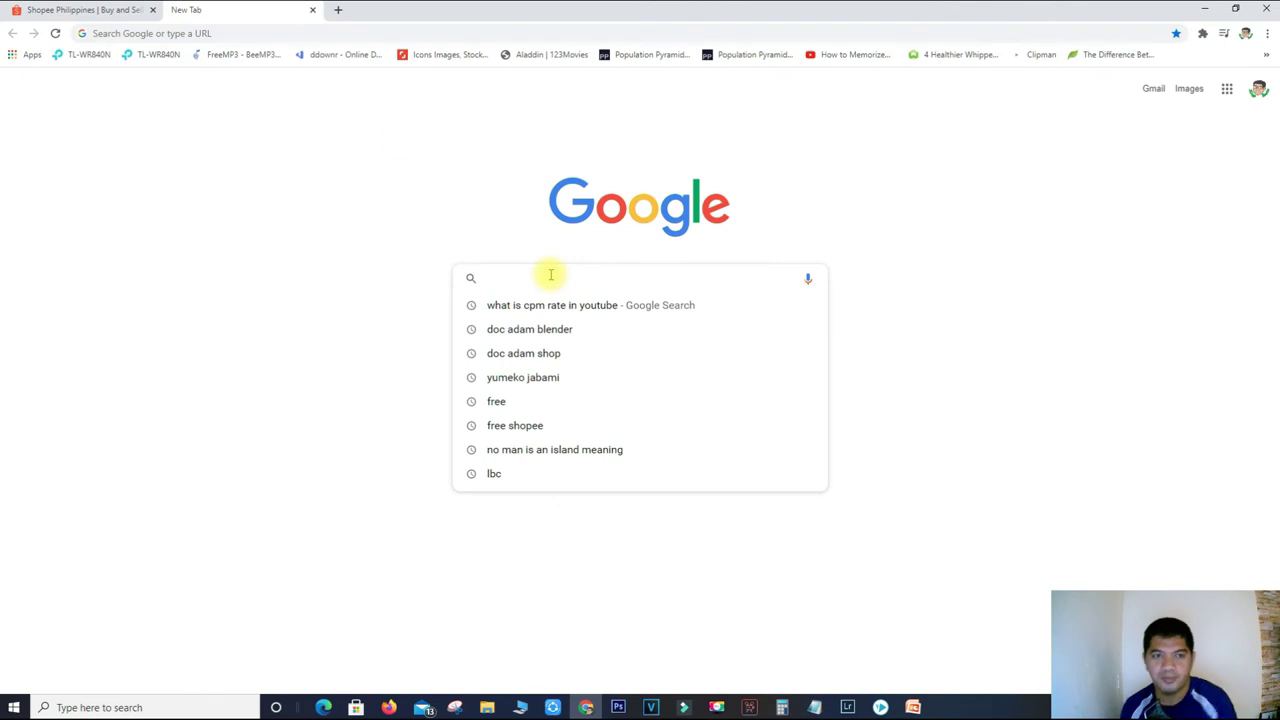
click(342, 38)
text(pixabay.com)
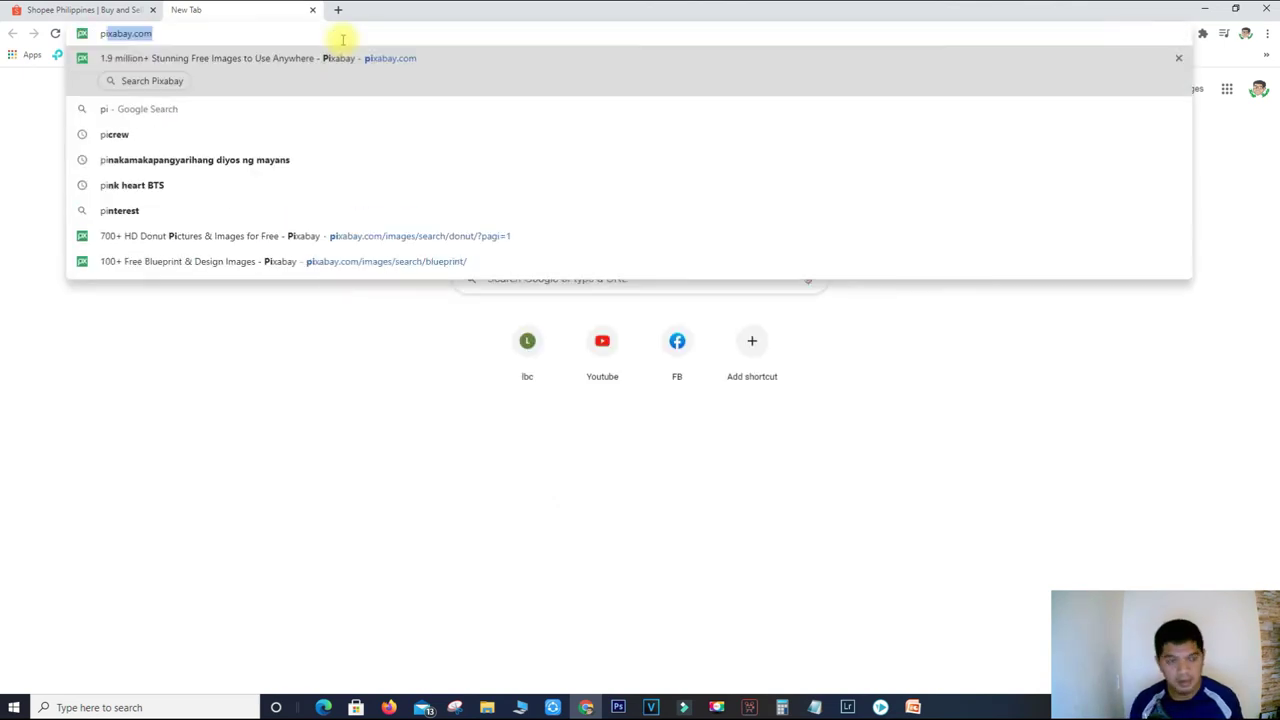
key(Return)
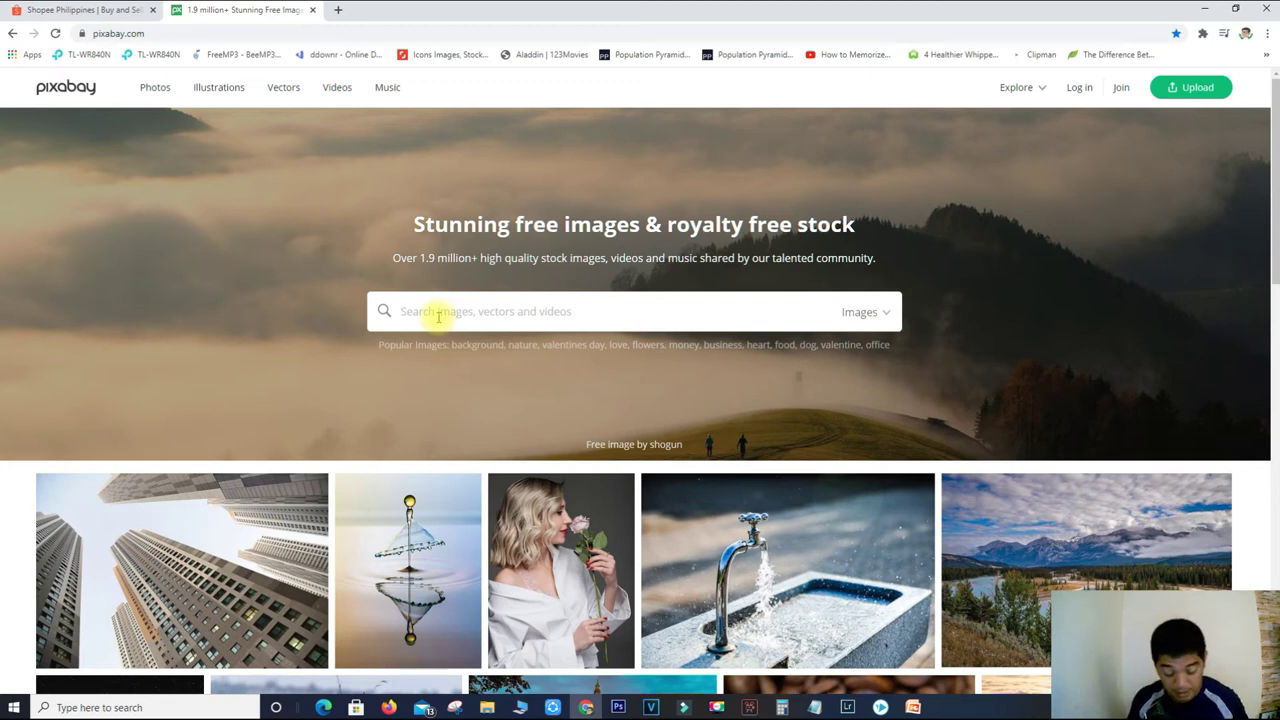
key(ctrl+a)
text(01)
key(Return)
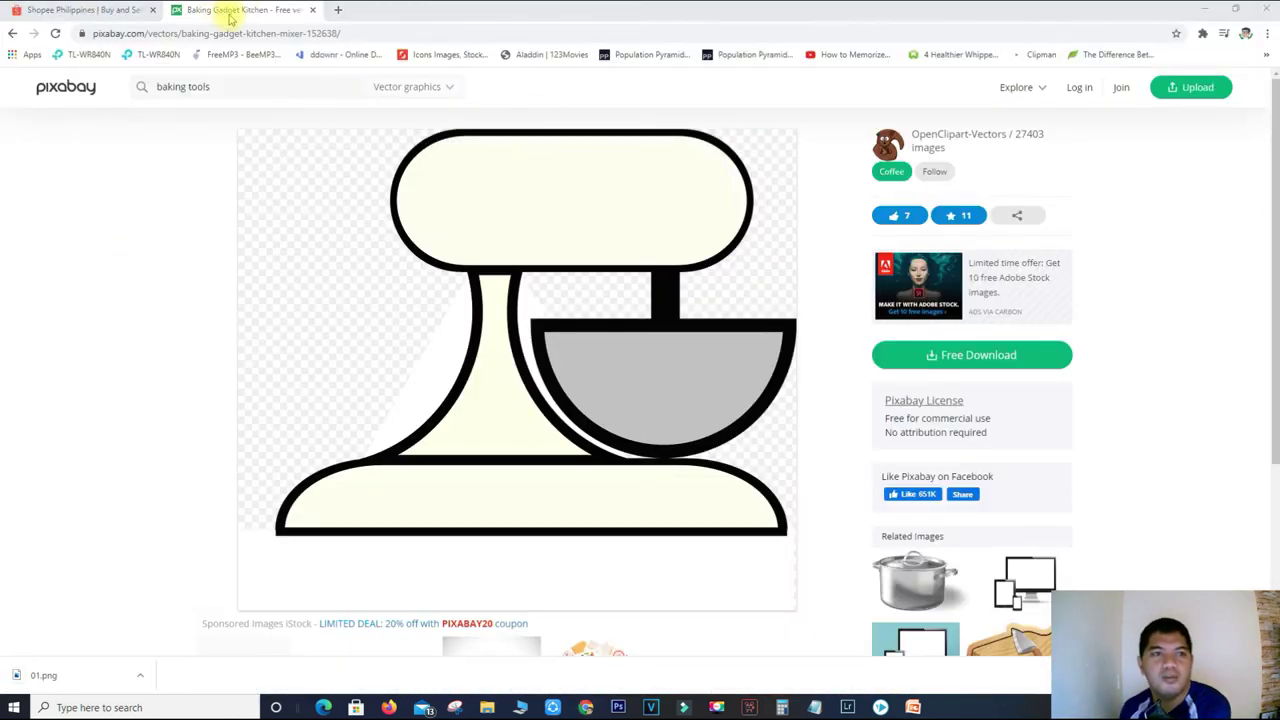
click(97, 9)
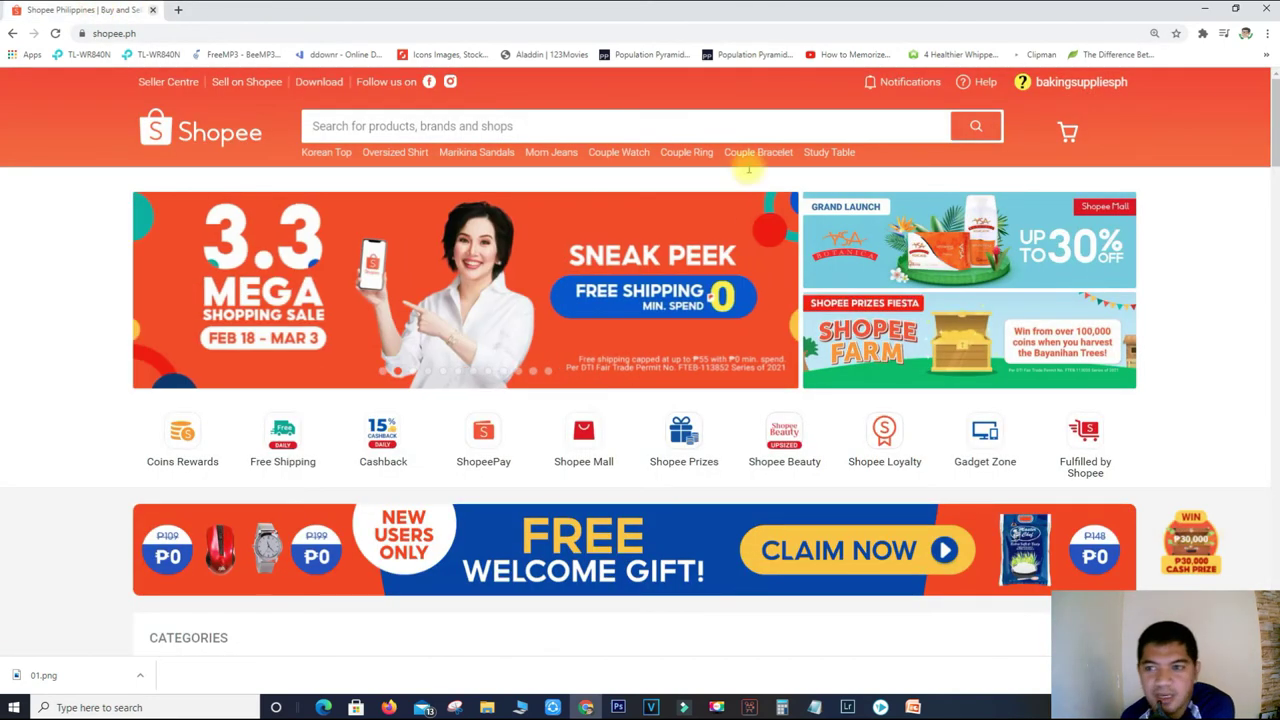
Open the My Profile page and look over the shop name field.
mouse_move(1022, 82)
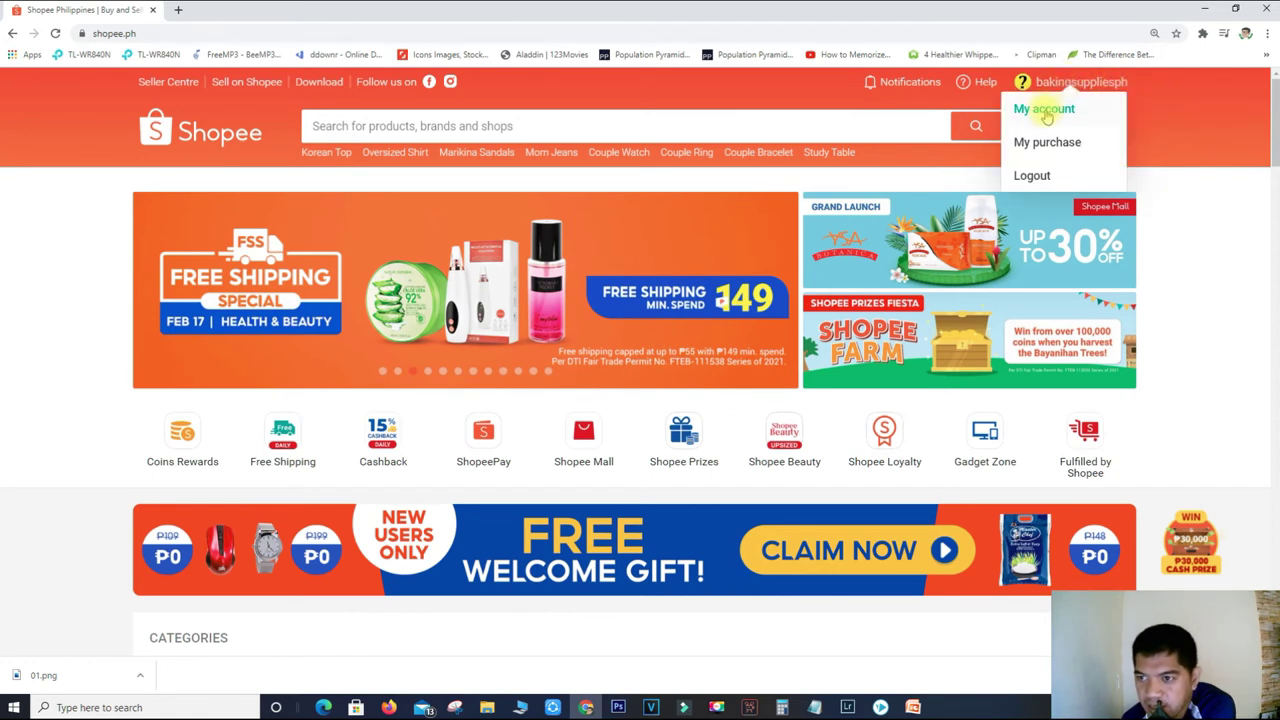
click(1045, 112)
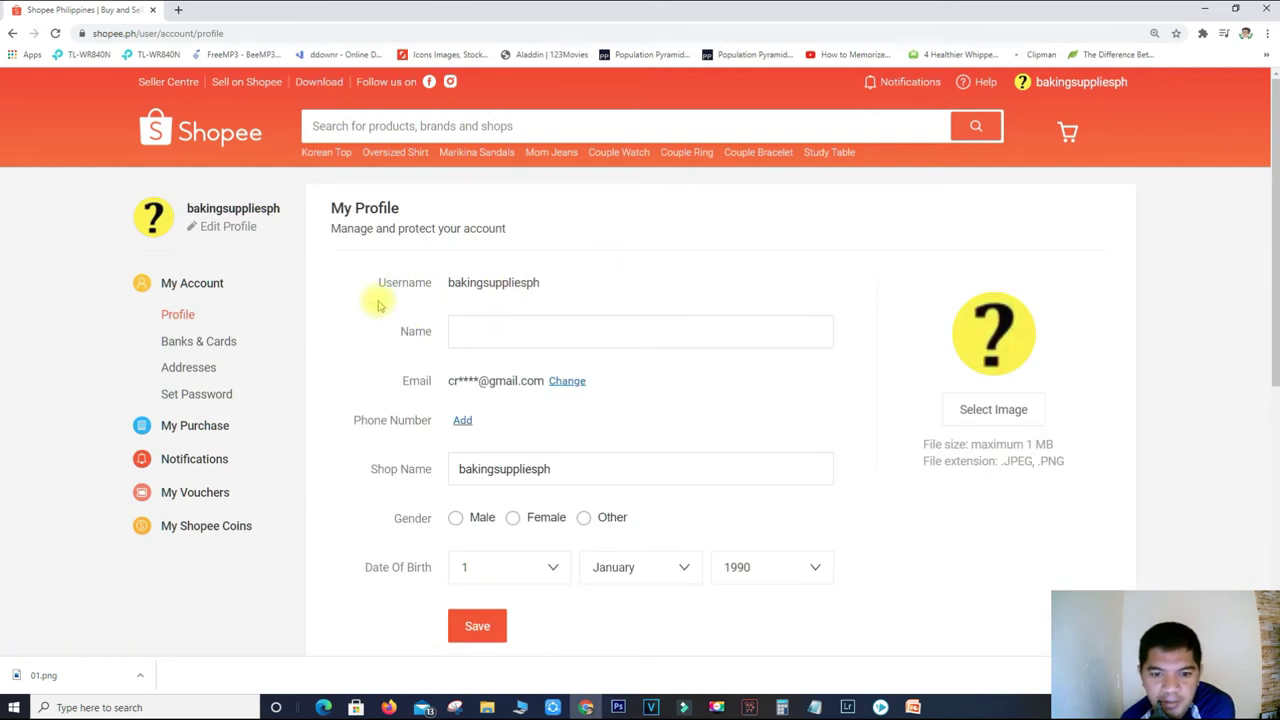
scroll(634, 505, down, 2)
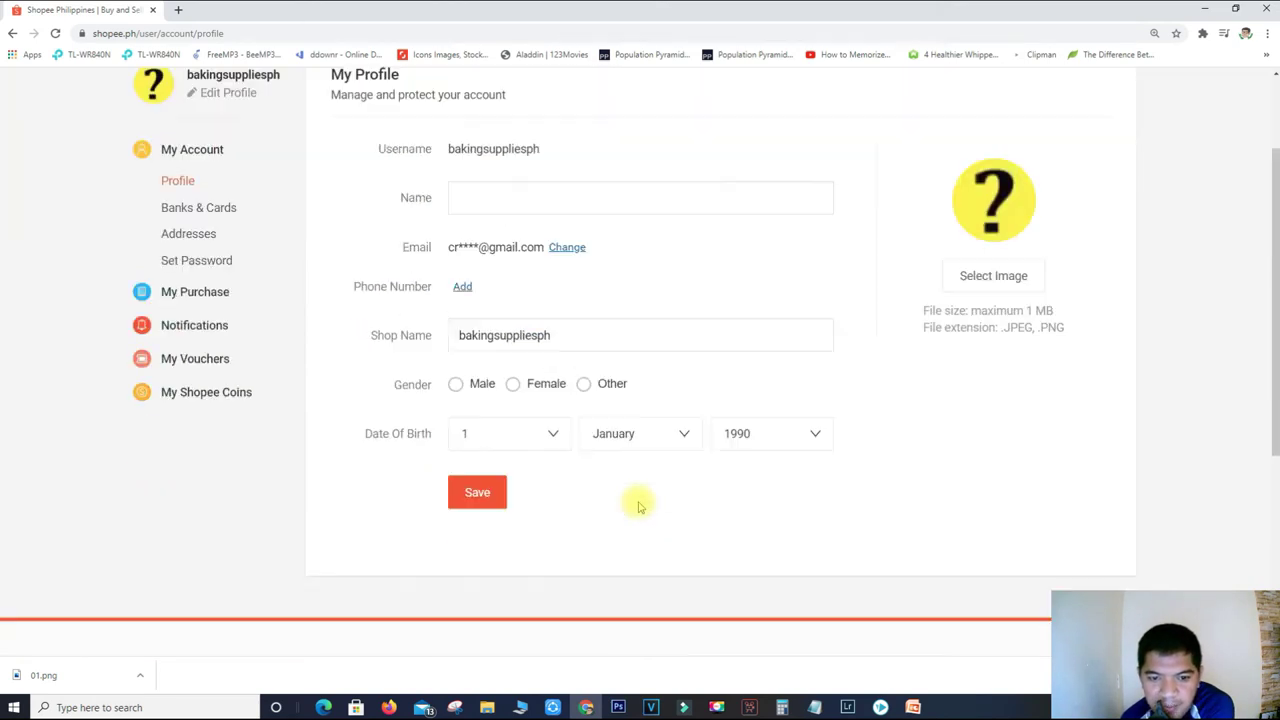
scroll(632, 508, up, 1)
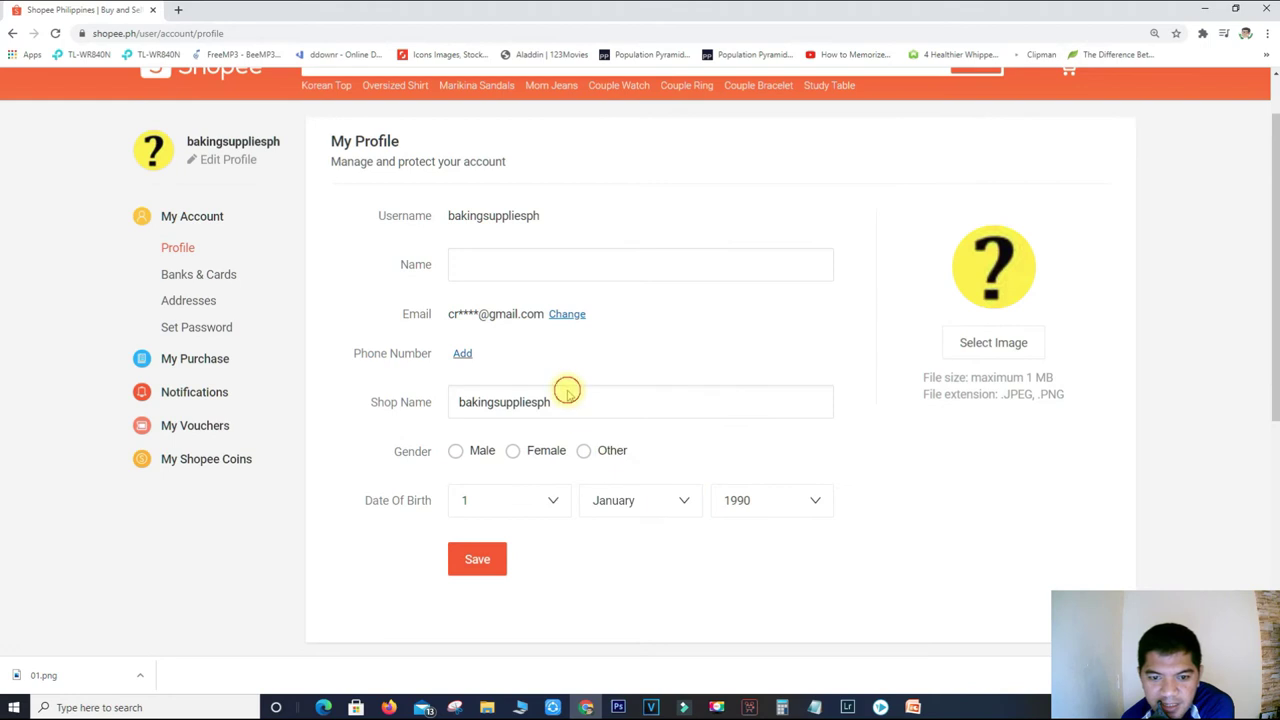
click(500, 404)
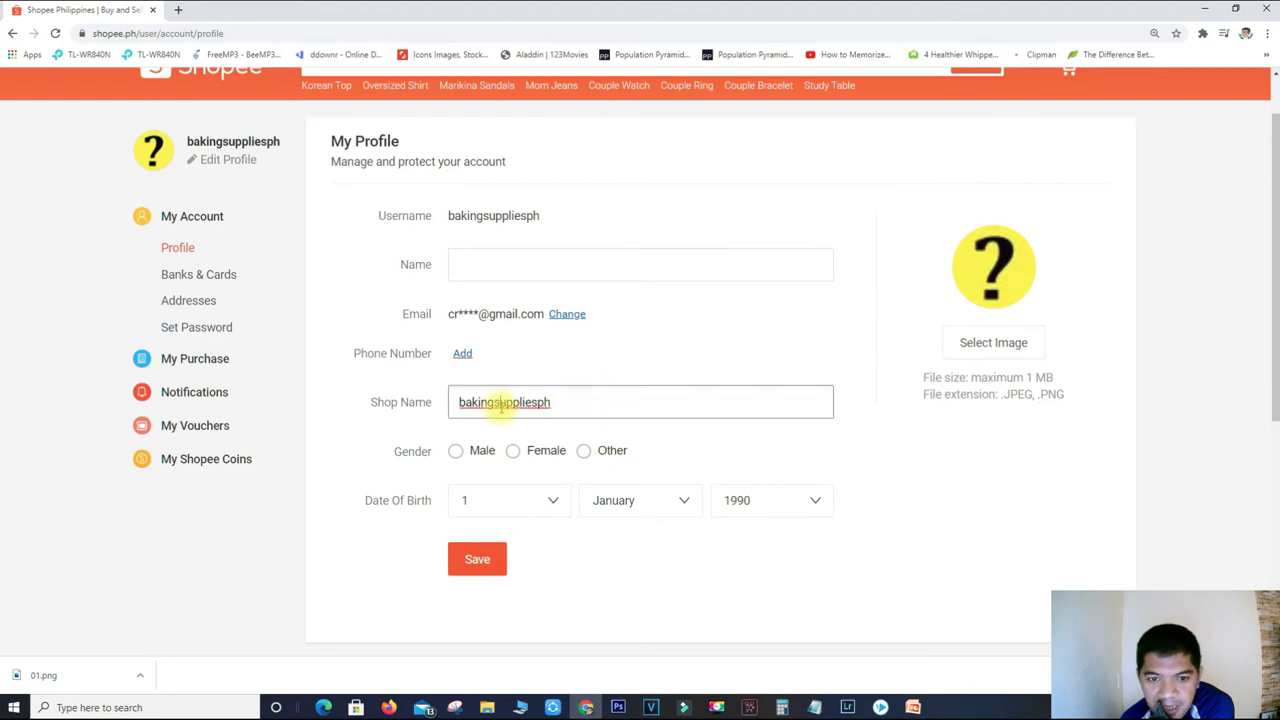
double_click(573, 404)
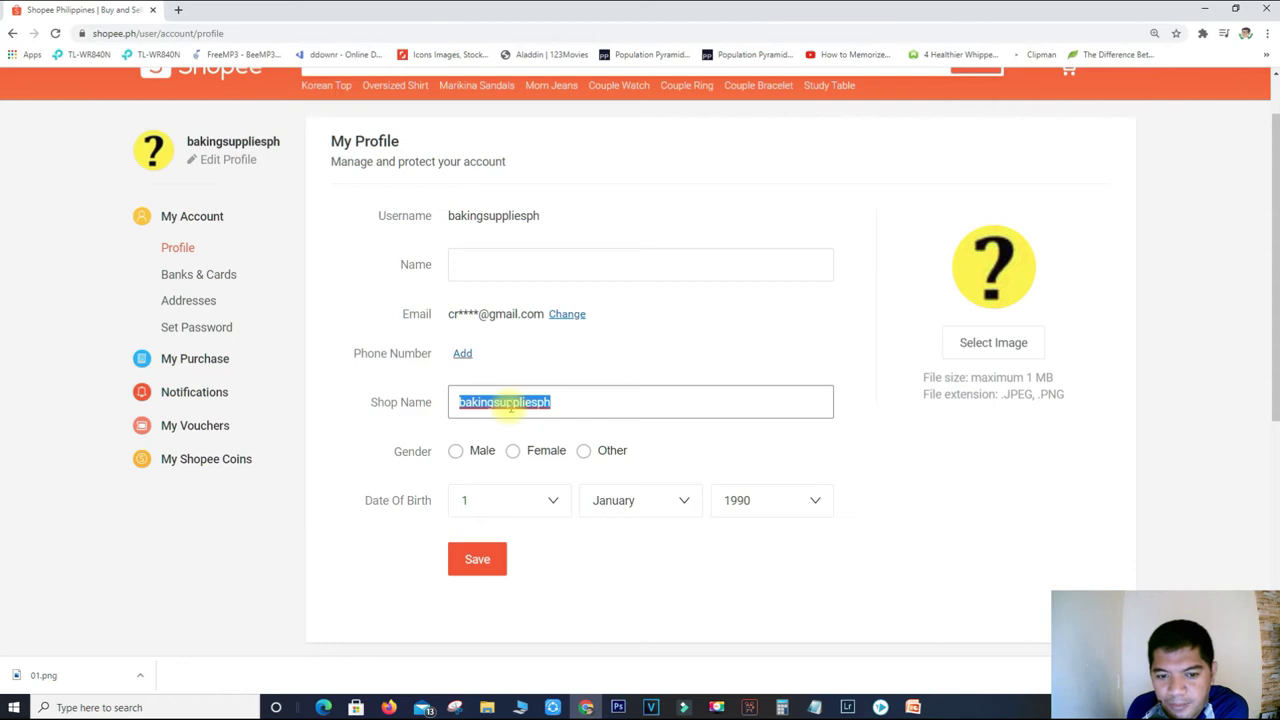
click(590, 219)
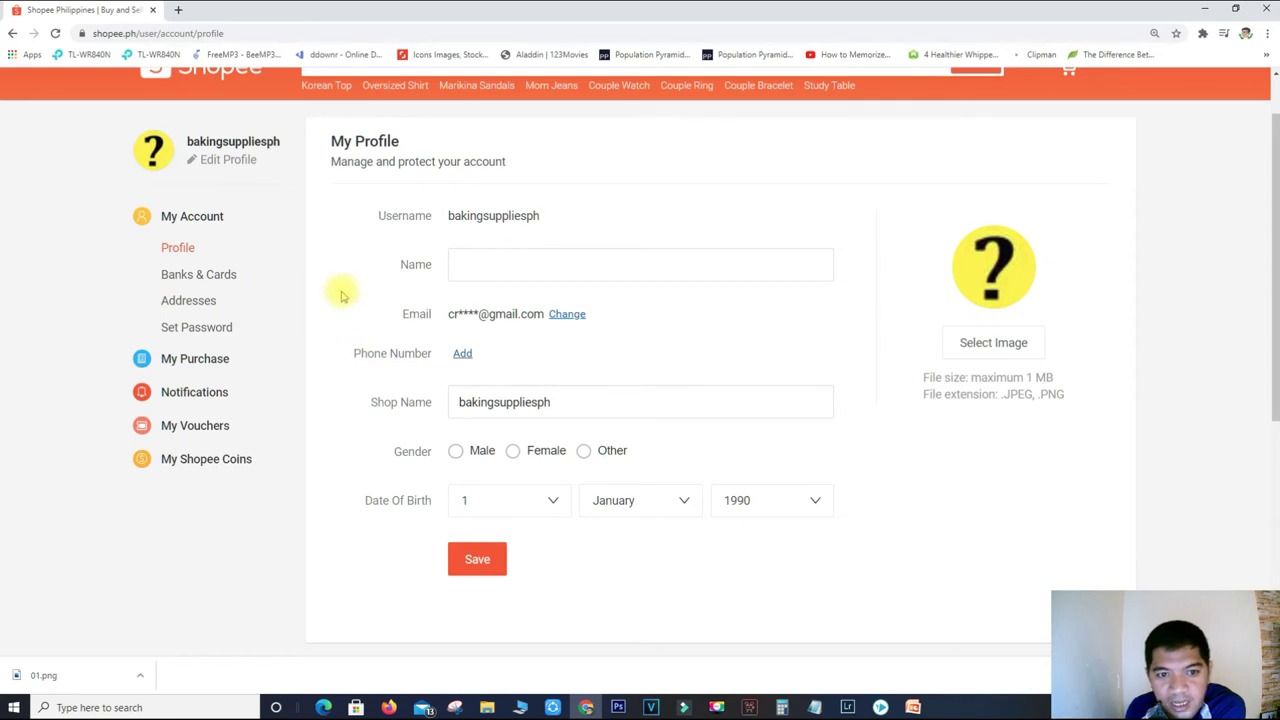
Select the 01.png mixer image as the profile photo preview.
scroll(340, 295, up, 1)
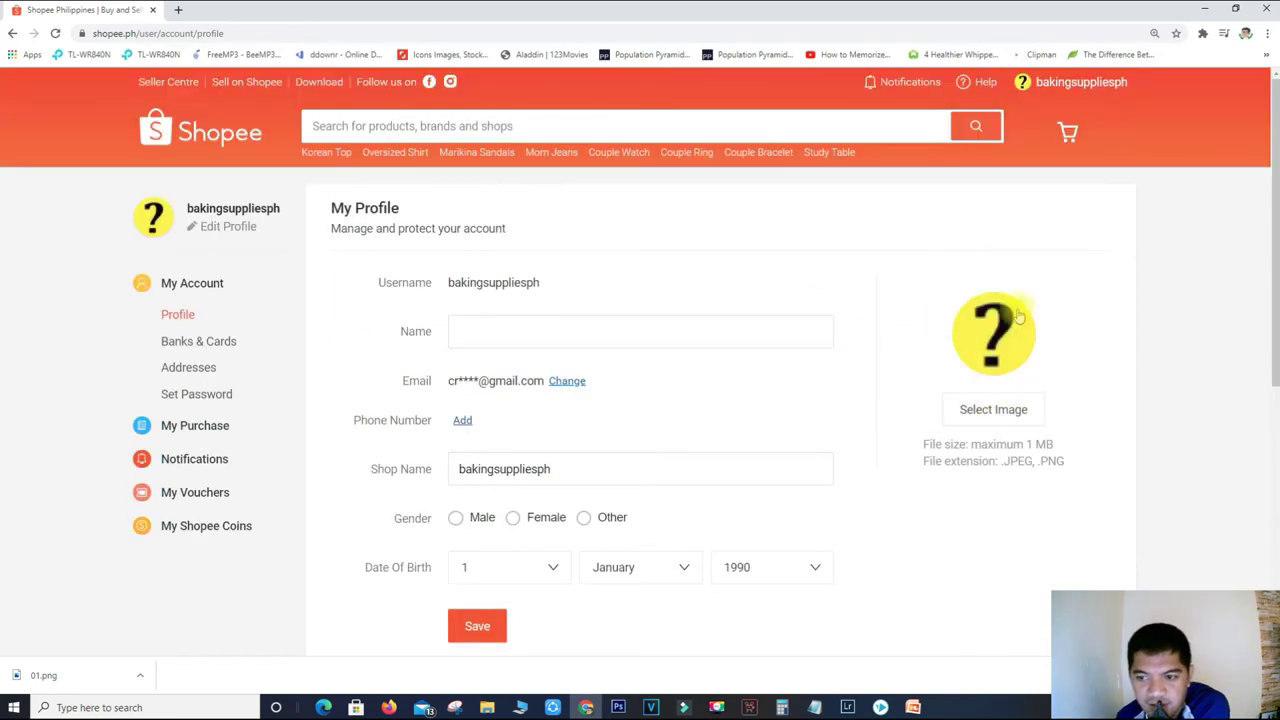
click(988, 411)
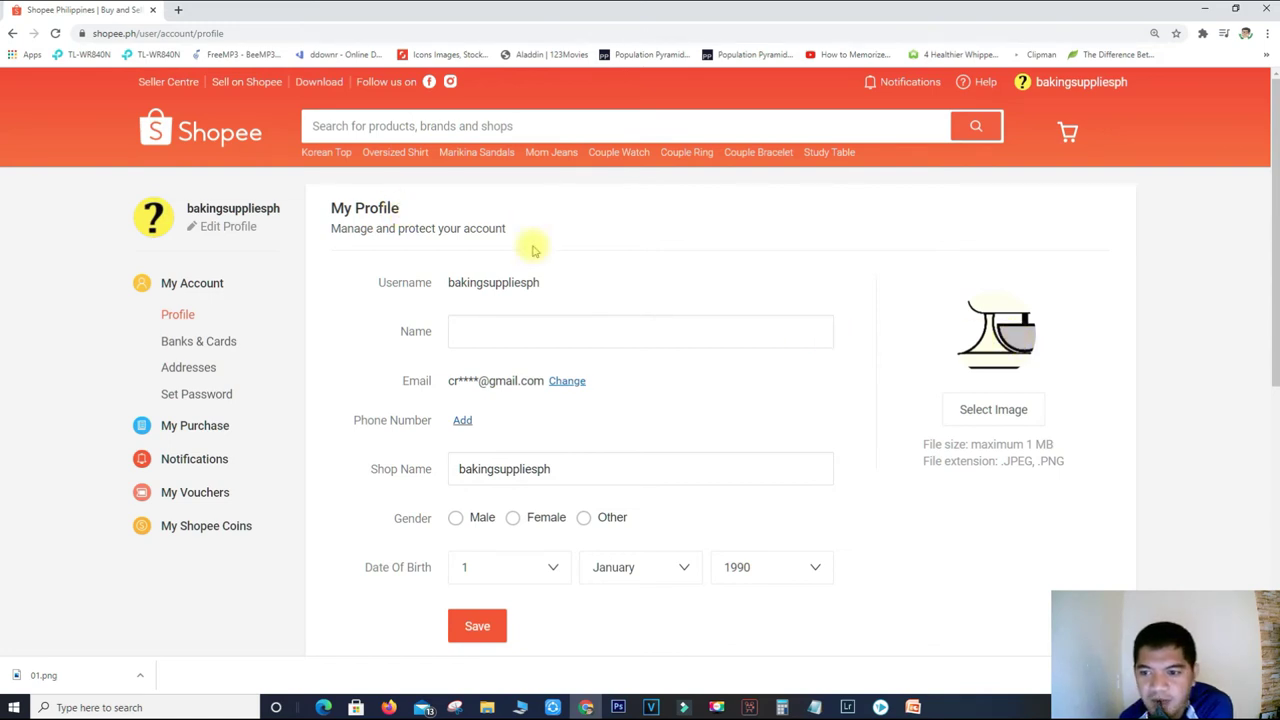
key(ctrl+t)
Save the Pixabay Doodle Kitchen Utensils 'I love COOKING' illustration to the computer.
click(206, 30)
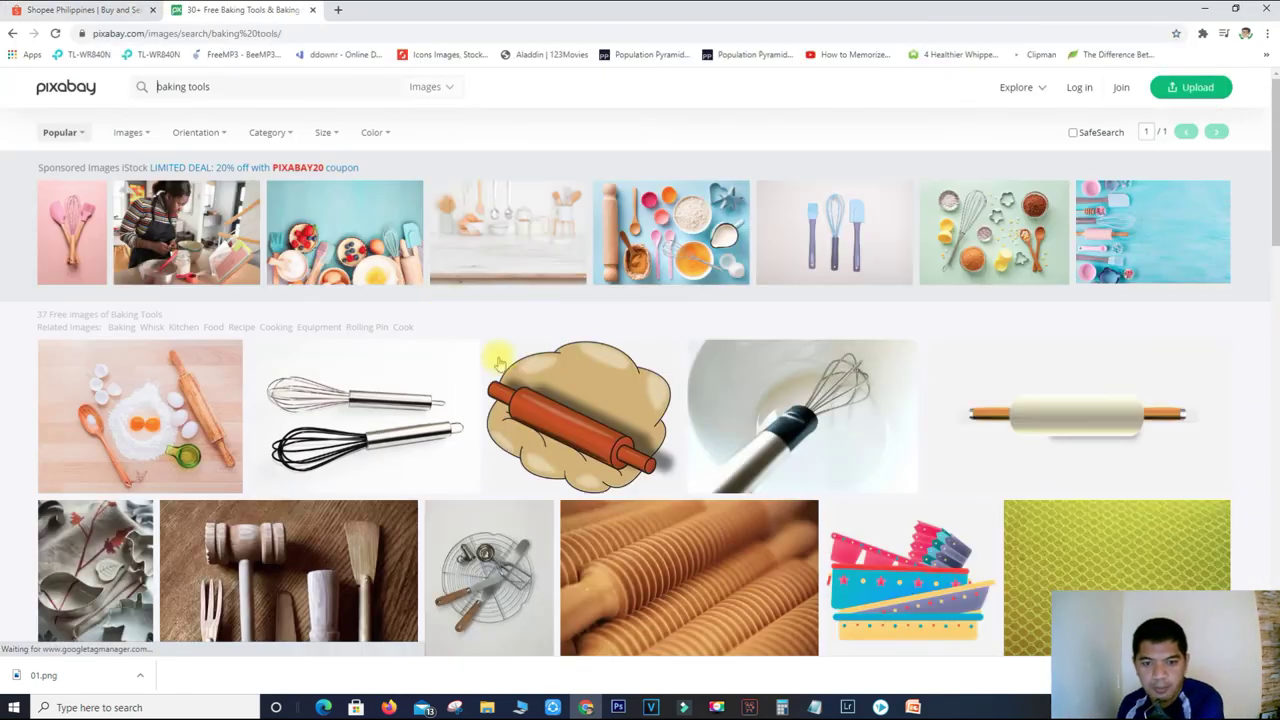
scroll(502, 403, down, 5)
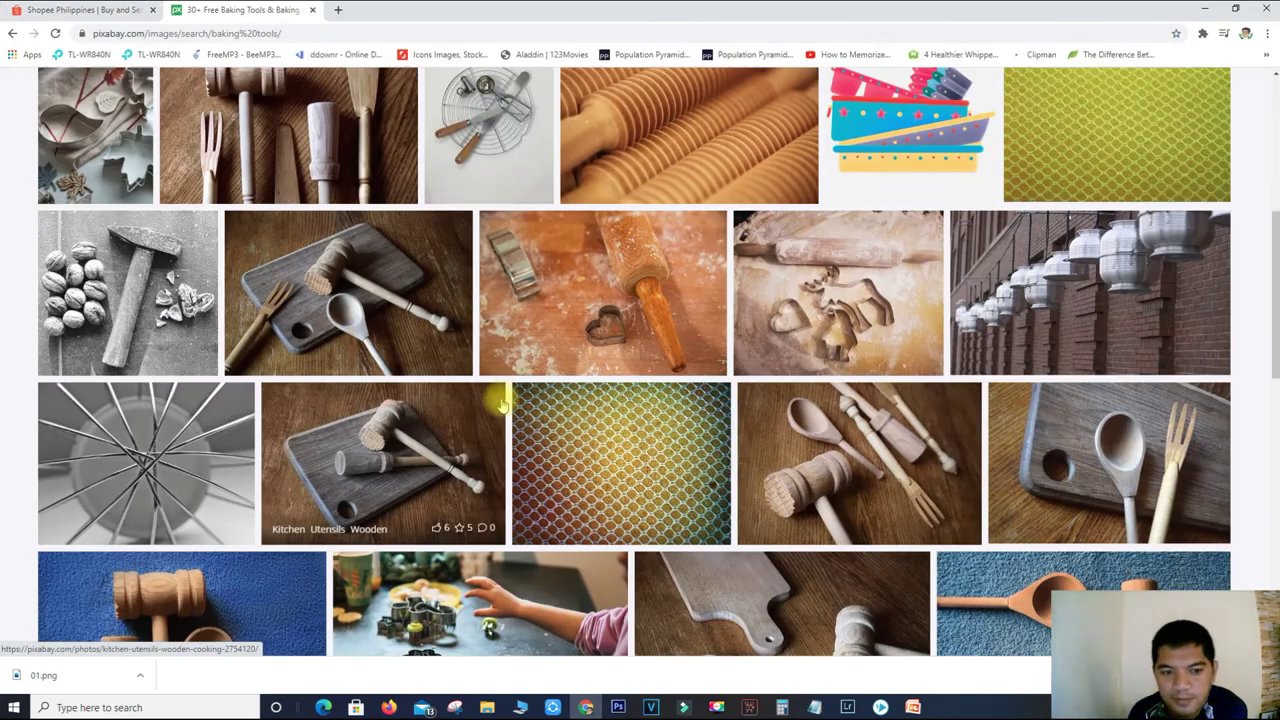
scroll(502, 403, up, 4)
scroll(910, 530, down, 8)
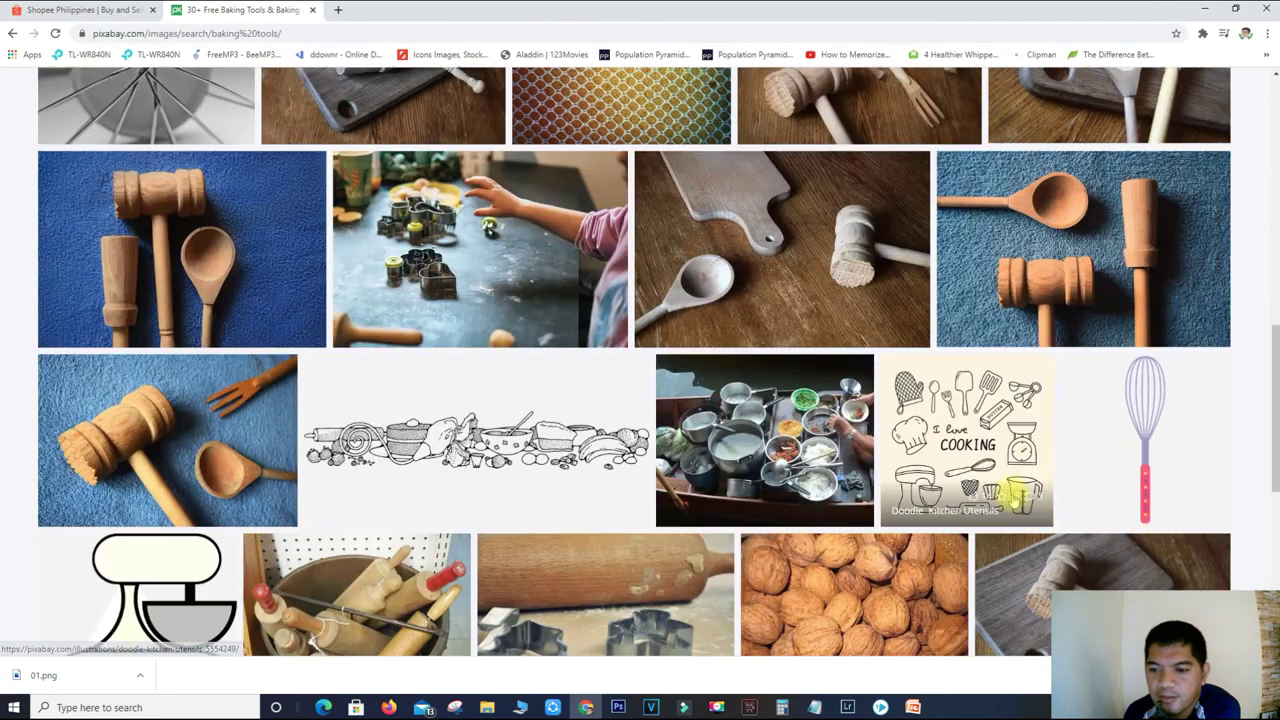
click(1014, 498)
right_click(514, 236)
click(607, 289)
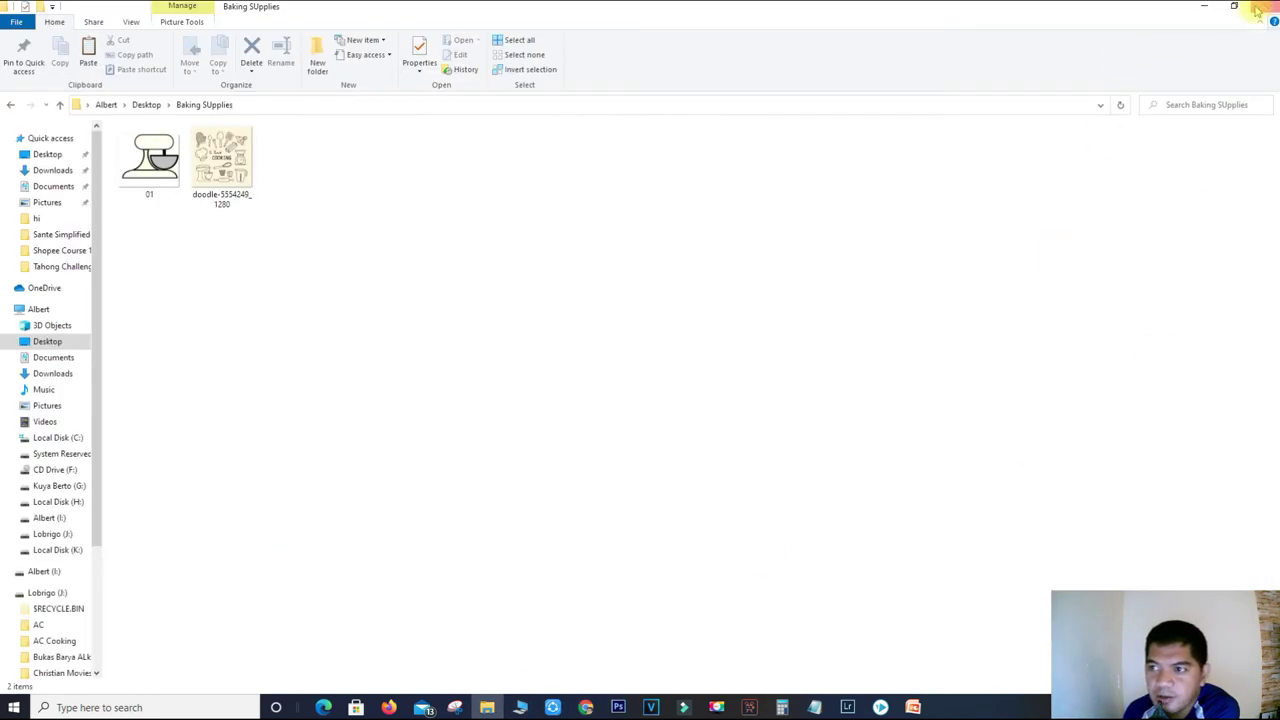
click(1262, 8)
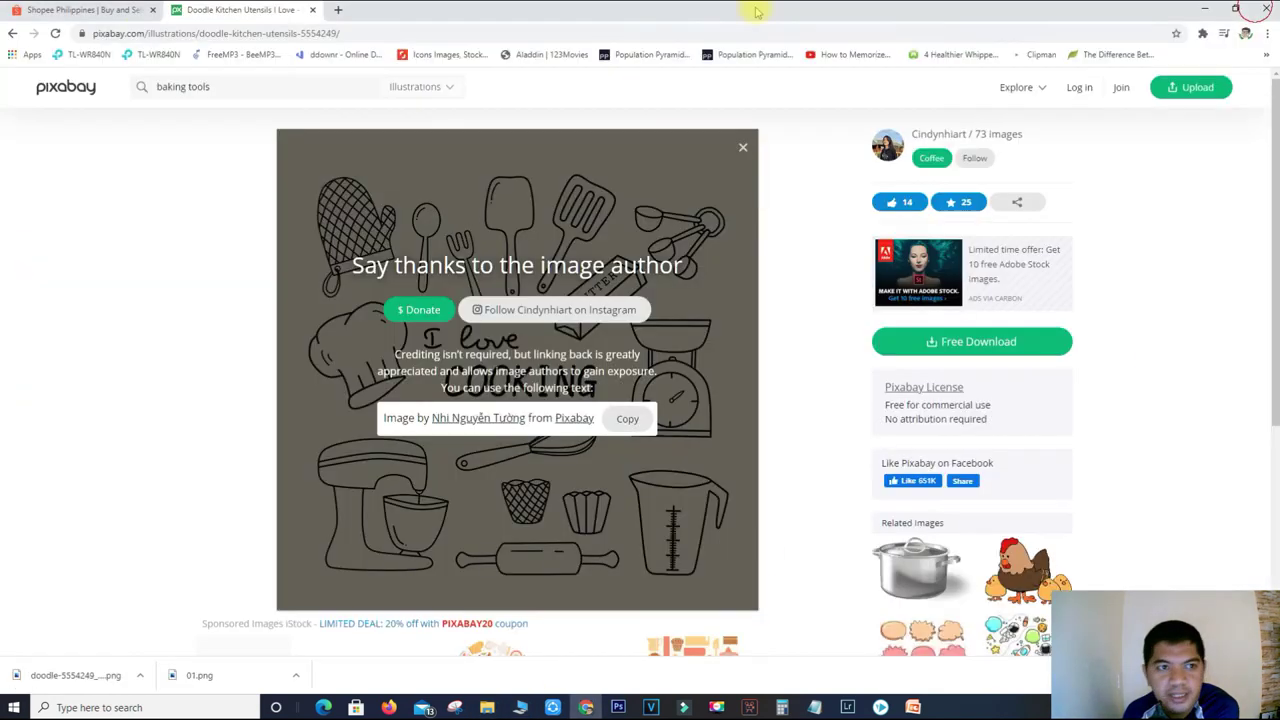
click(108, 10)
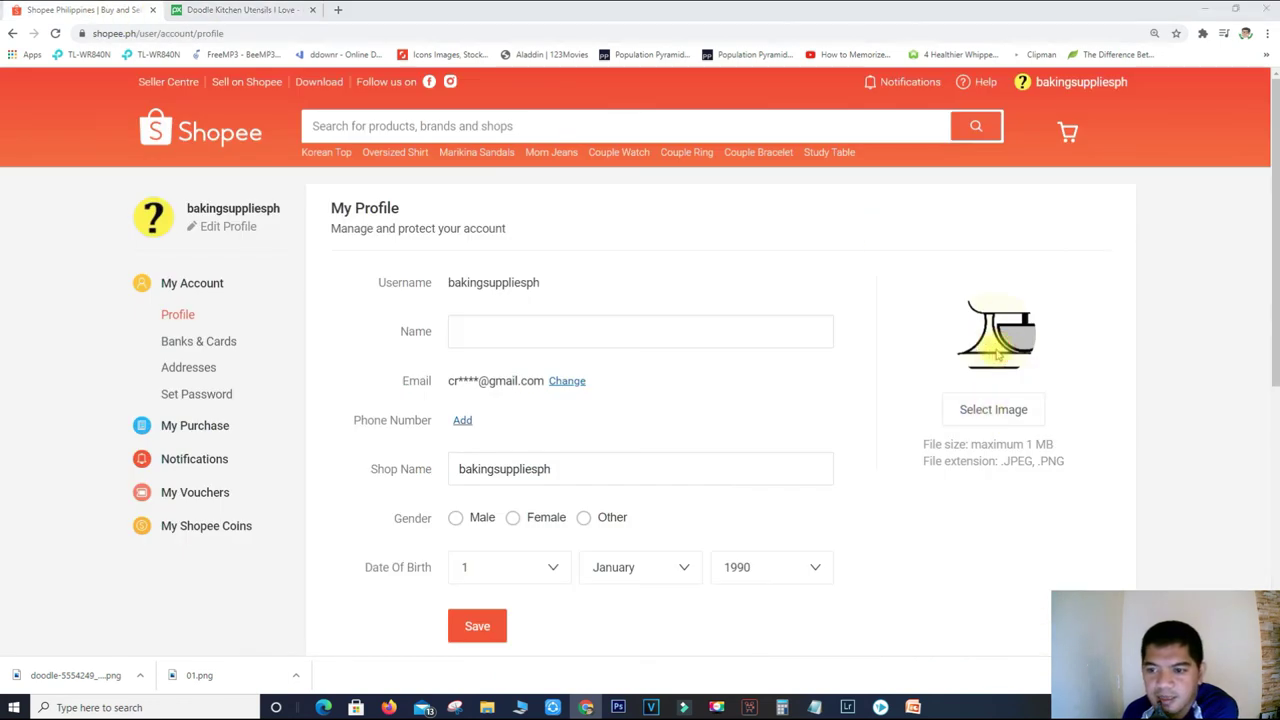
click(997, 355)
double_click(318, 104)
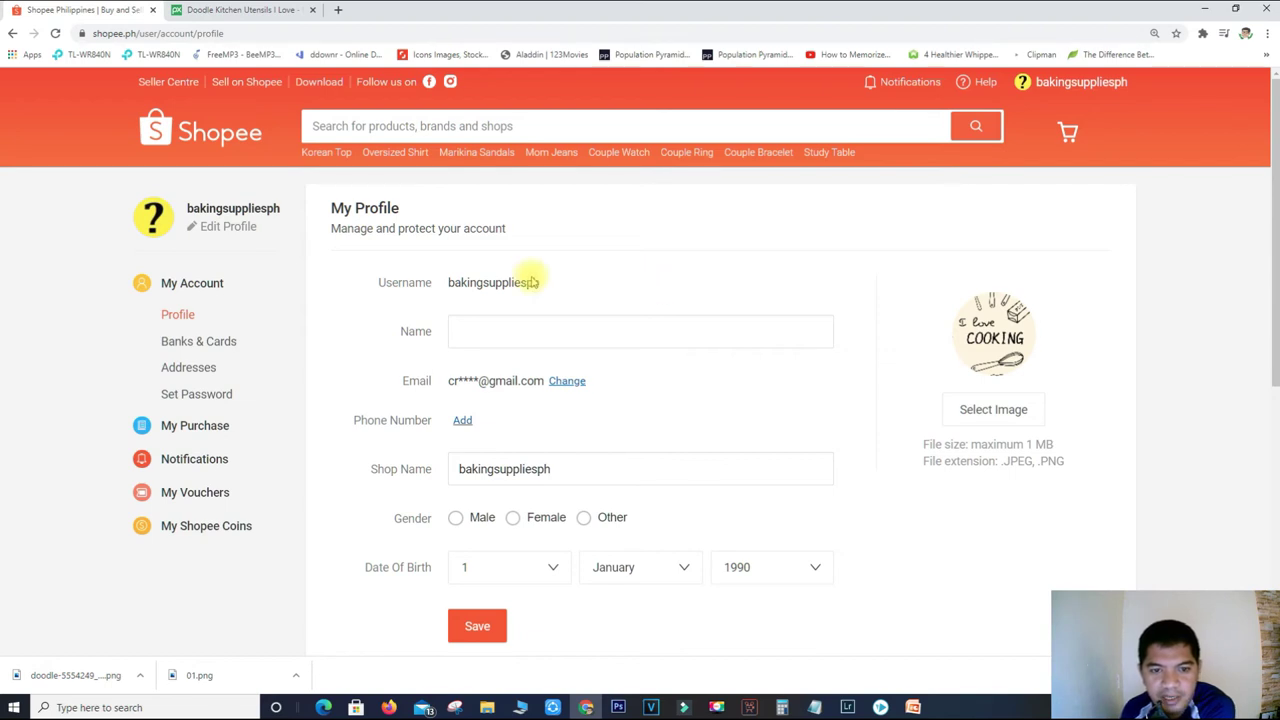
Type the name 'Baking Suppies Ph' and copy it into the Shop Name field.
click(529, 330)
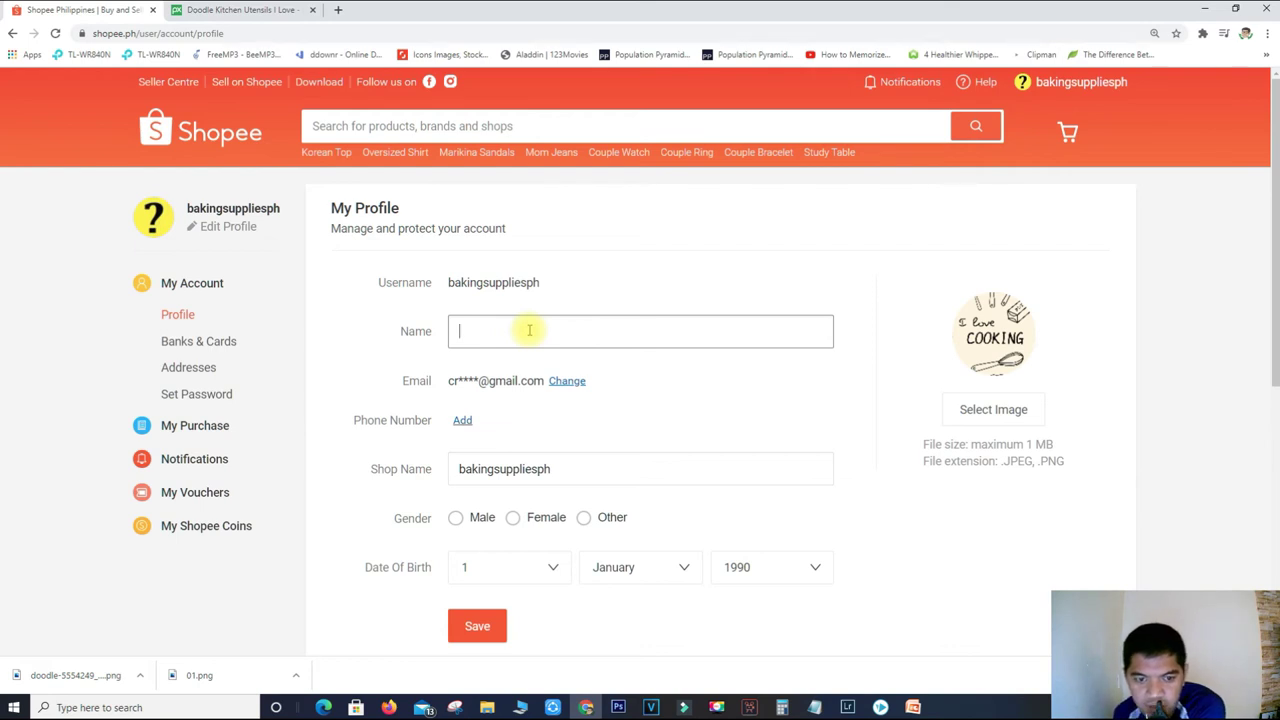
click(743, 260)
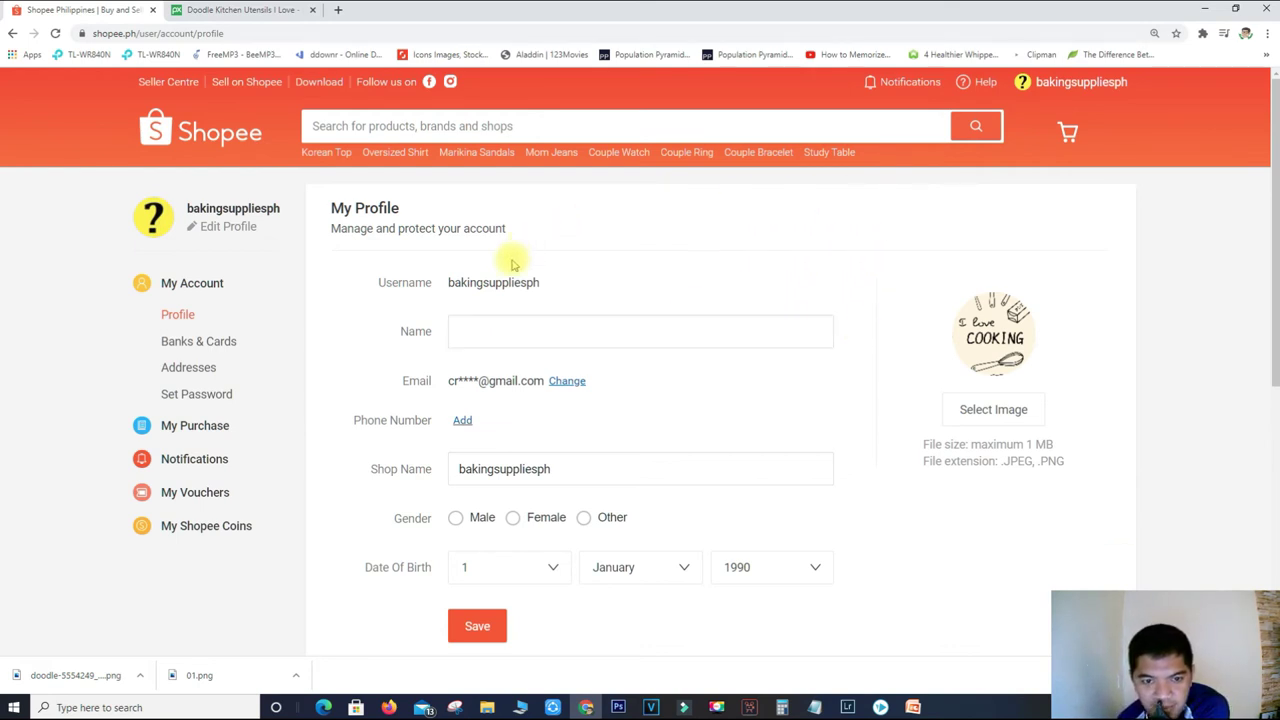
click(532, 333)
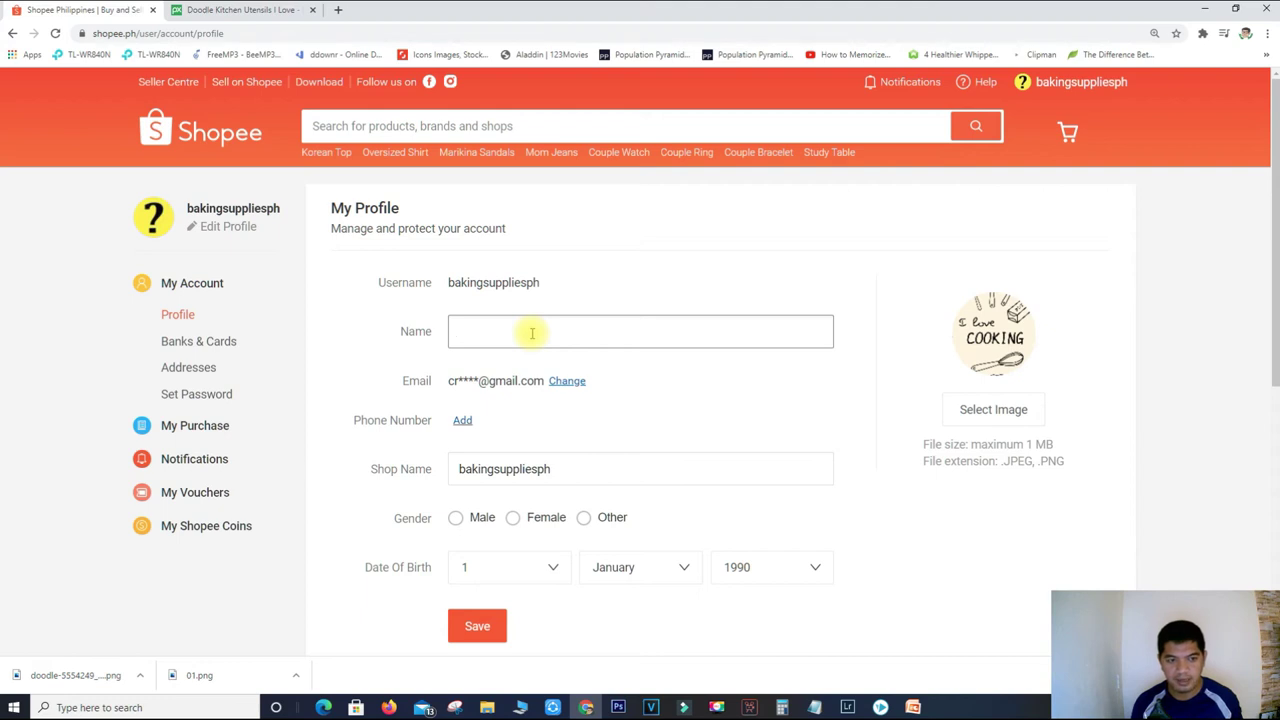
text(baking Sup)
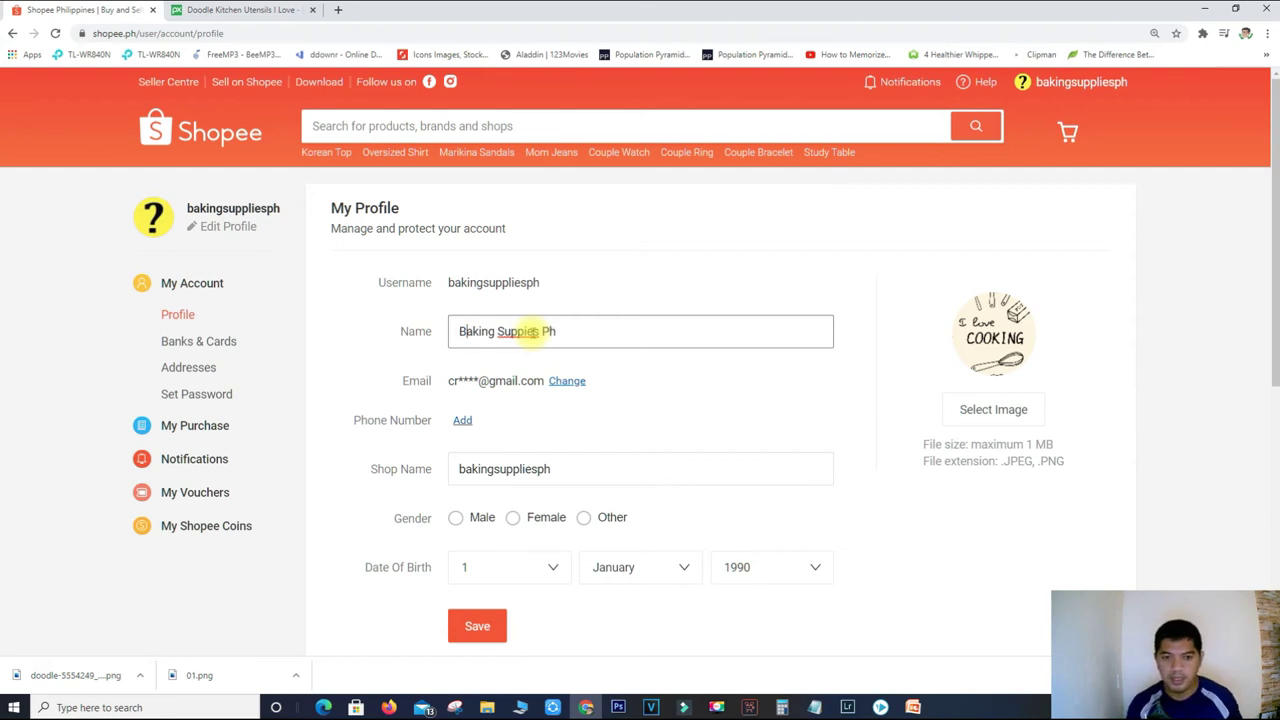
triple_click(576, 338)
key(ctrl+c)
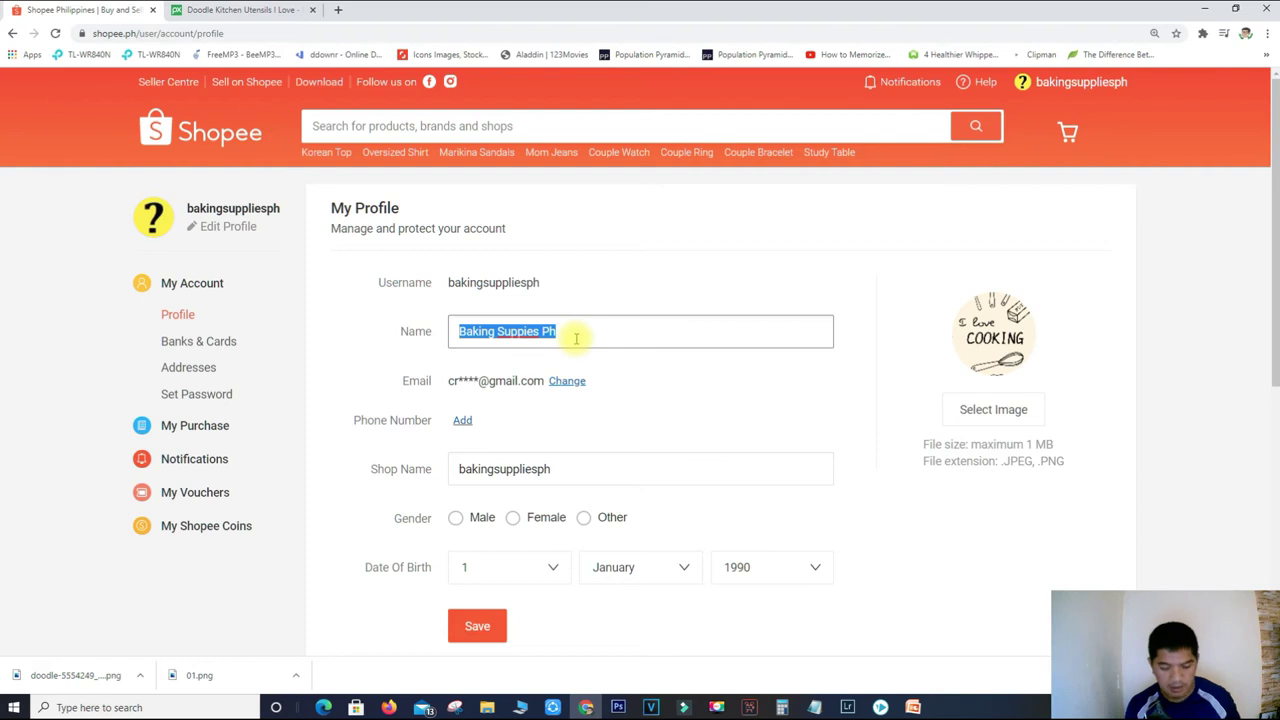
triple_click(506, 466)
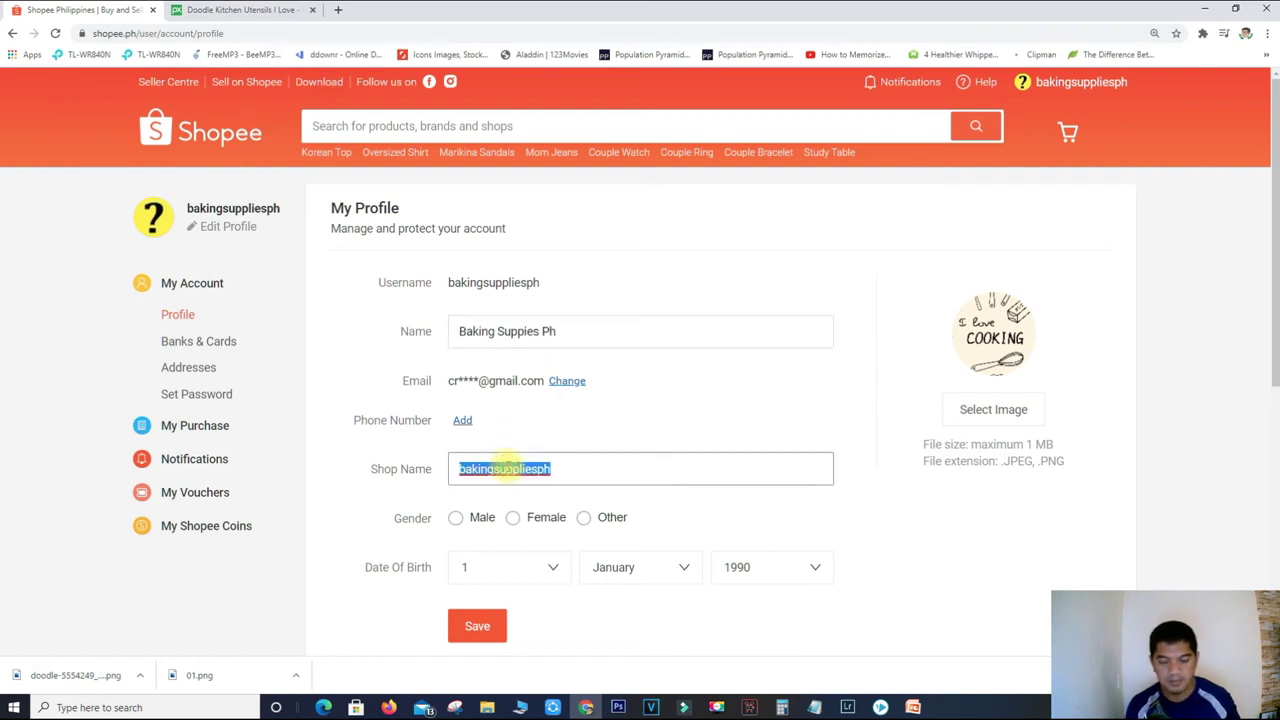
key(ctrl+v)
click(828, 272)
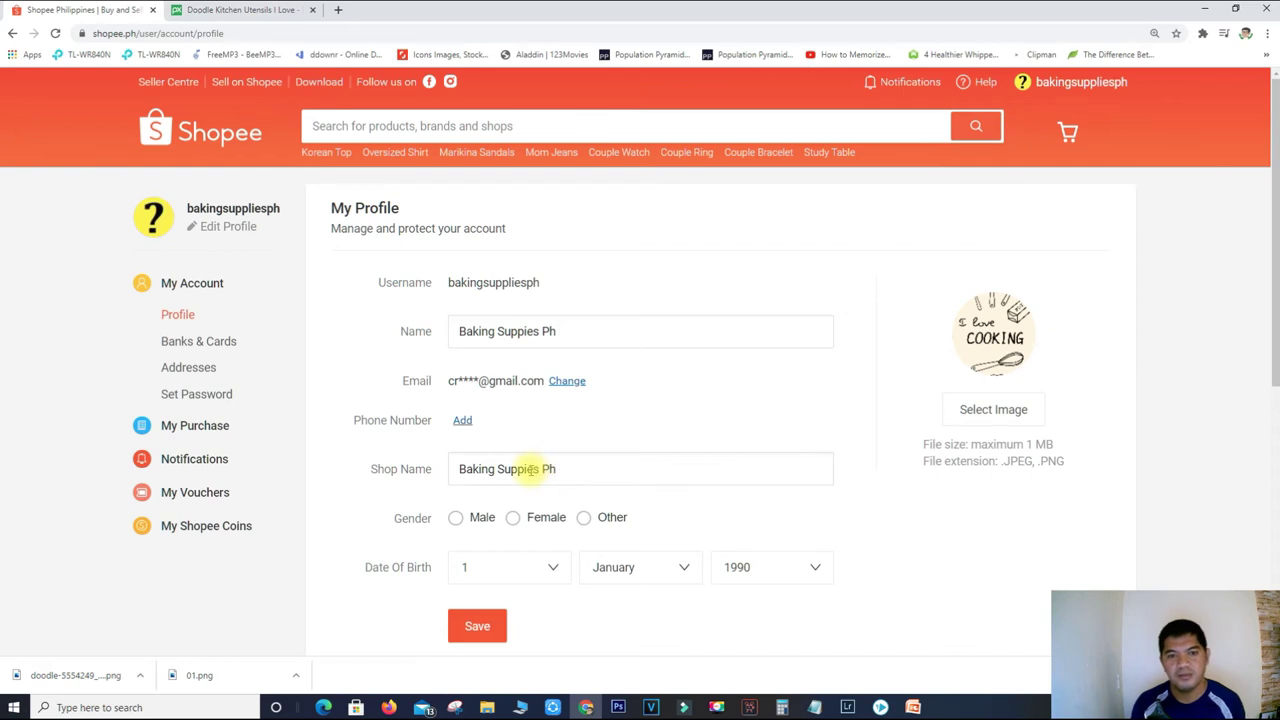
Correct the 'Suppies' typo to 'Supplies' in both the name and shop name.
click(520, 331)
right_click(520, 331)
click(556, 342)
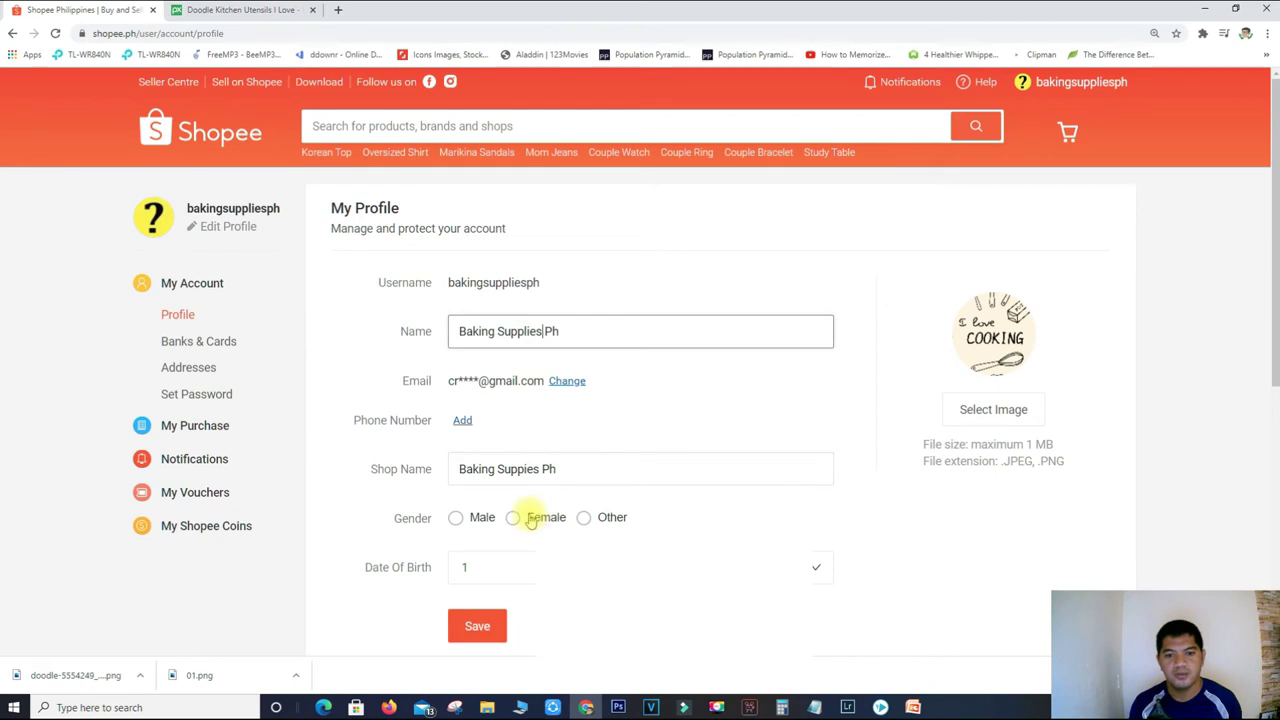
click(513, 468)
right_click(513, 468)
click(545, 480)
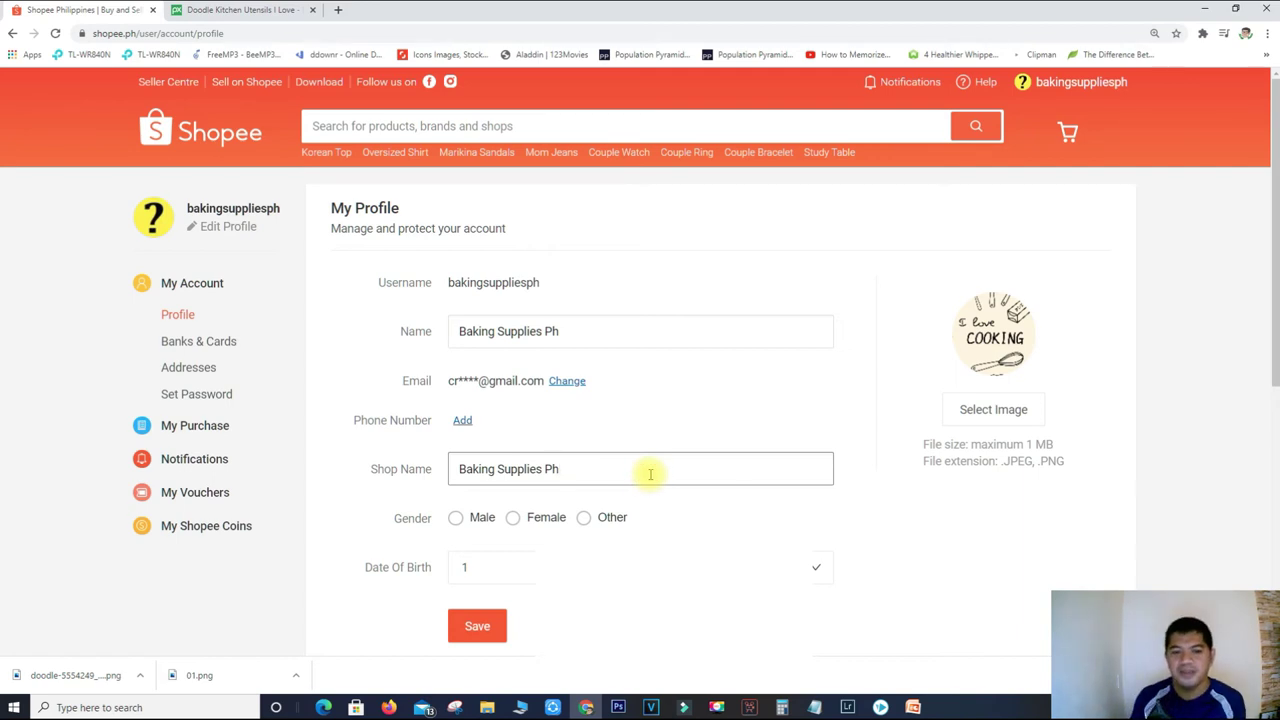
Set gender to Male and birth day to 13.
click(455, 517)
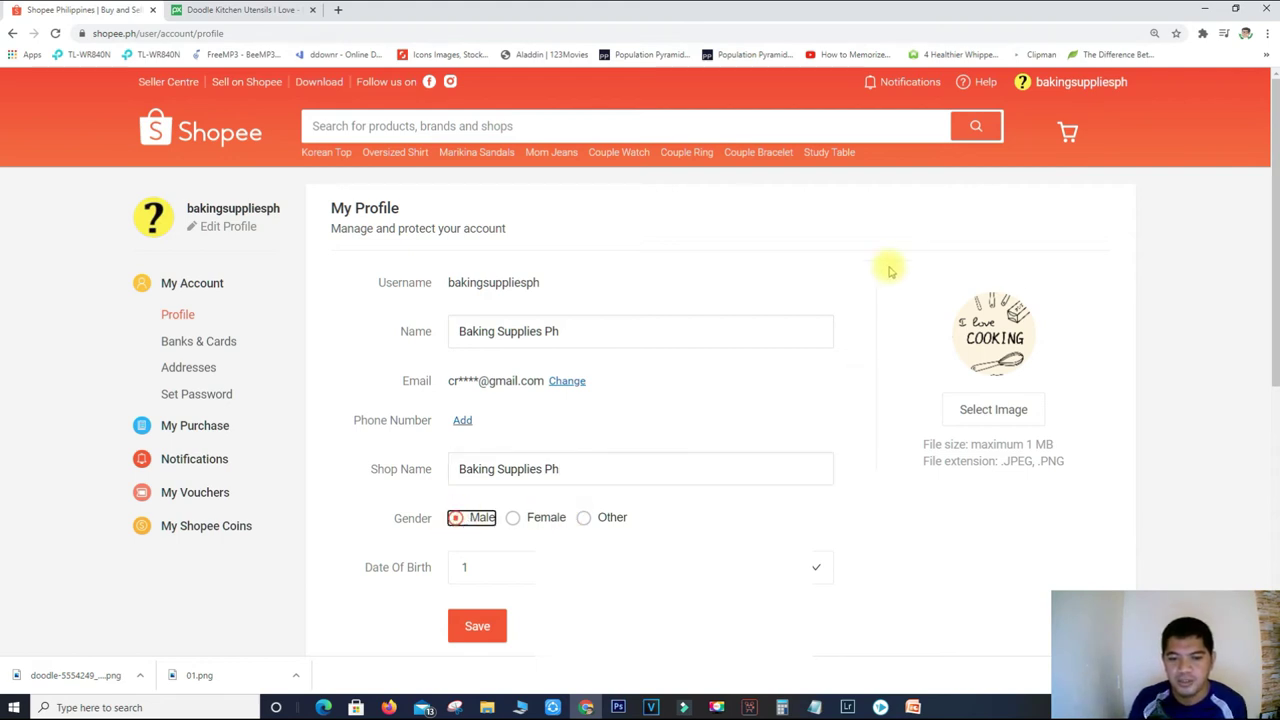
click(463, 572)
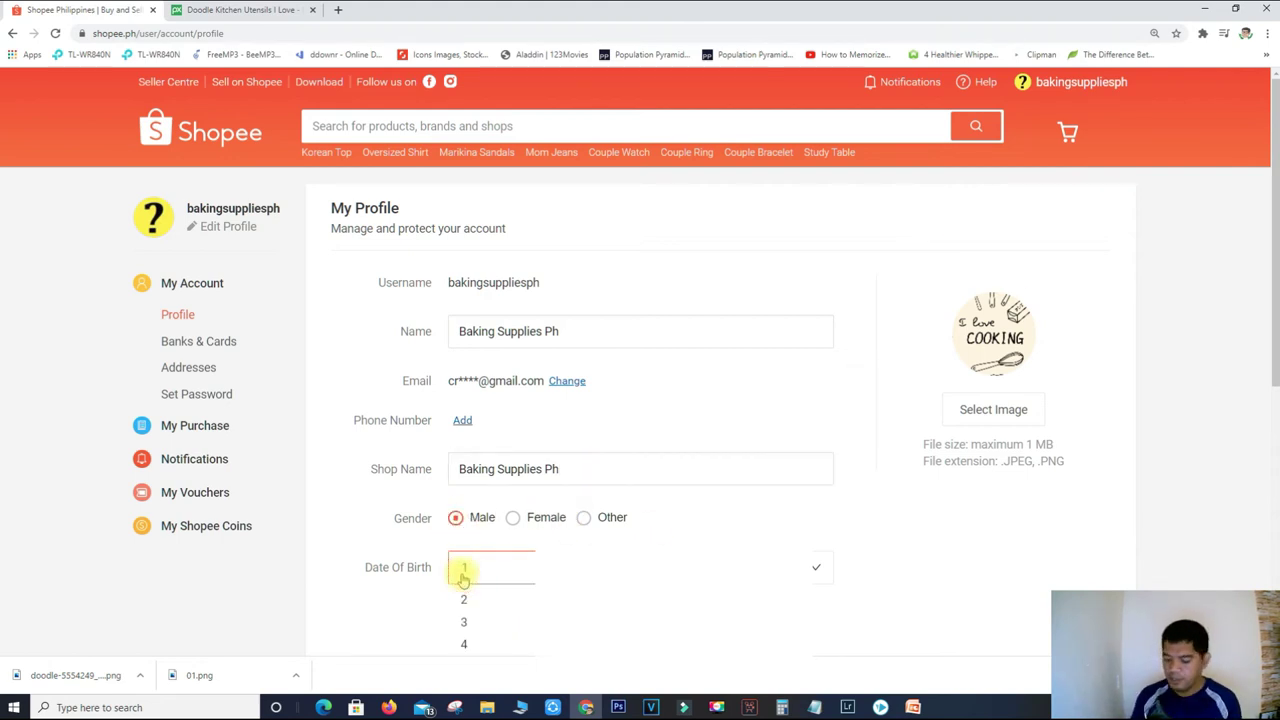
scroll(463, 578, down, 3)
scroll(828, 628, up, 3)
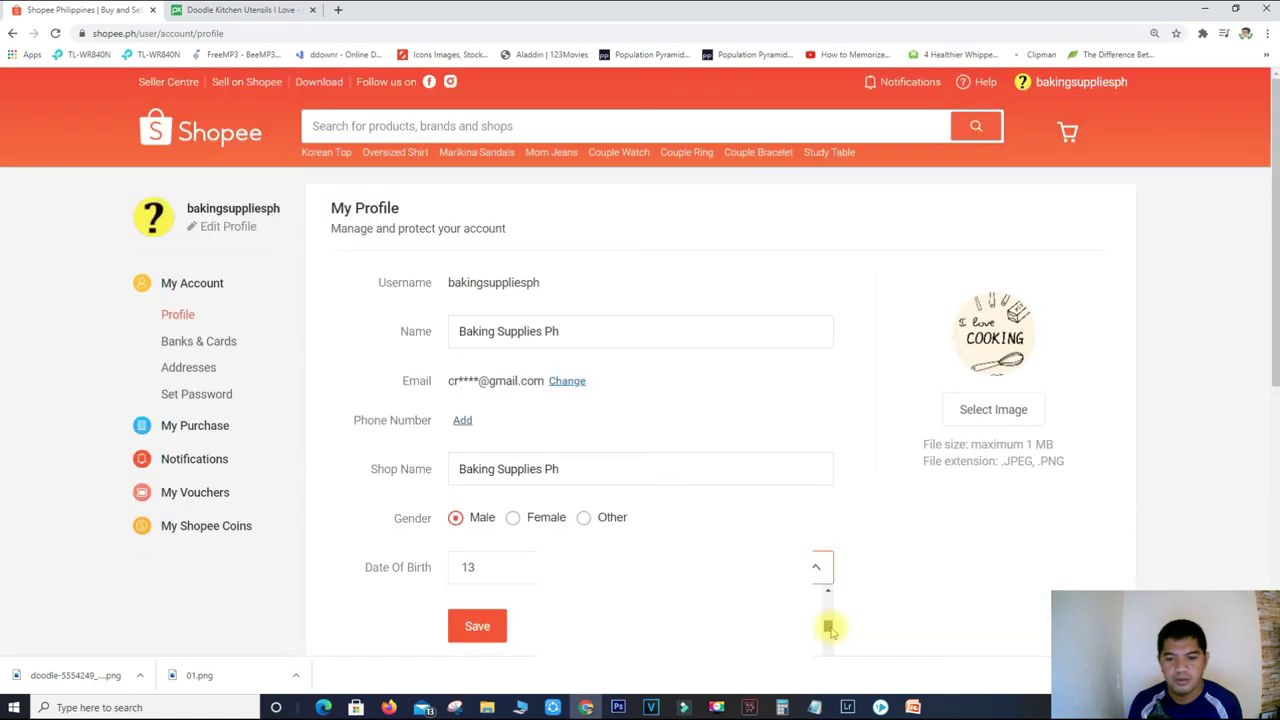
click(865, 614)
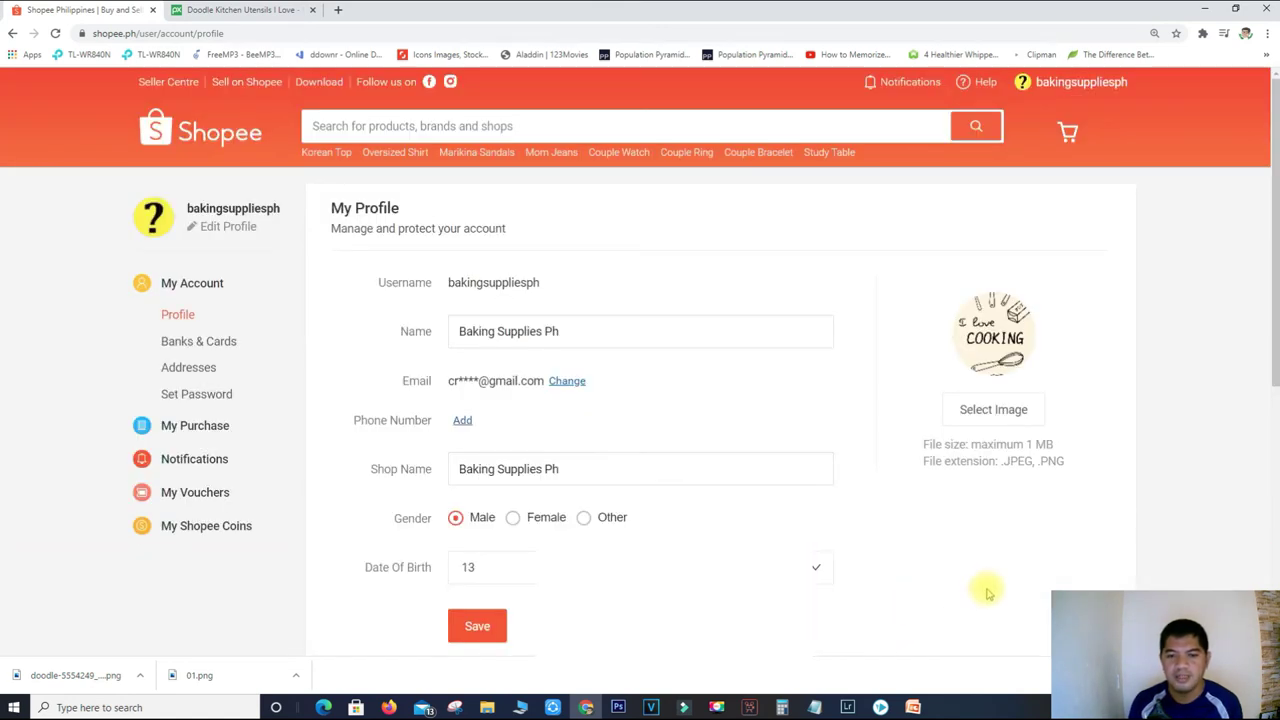
click(463, 421)
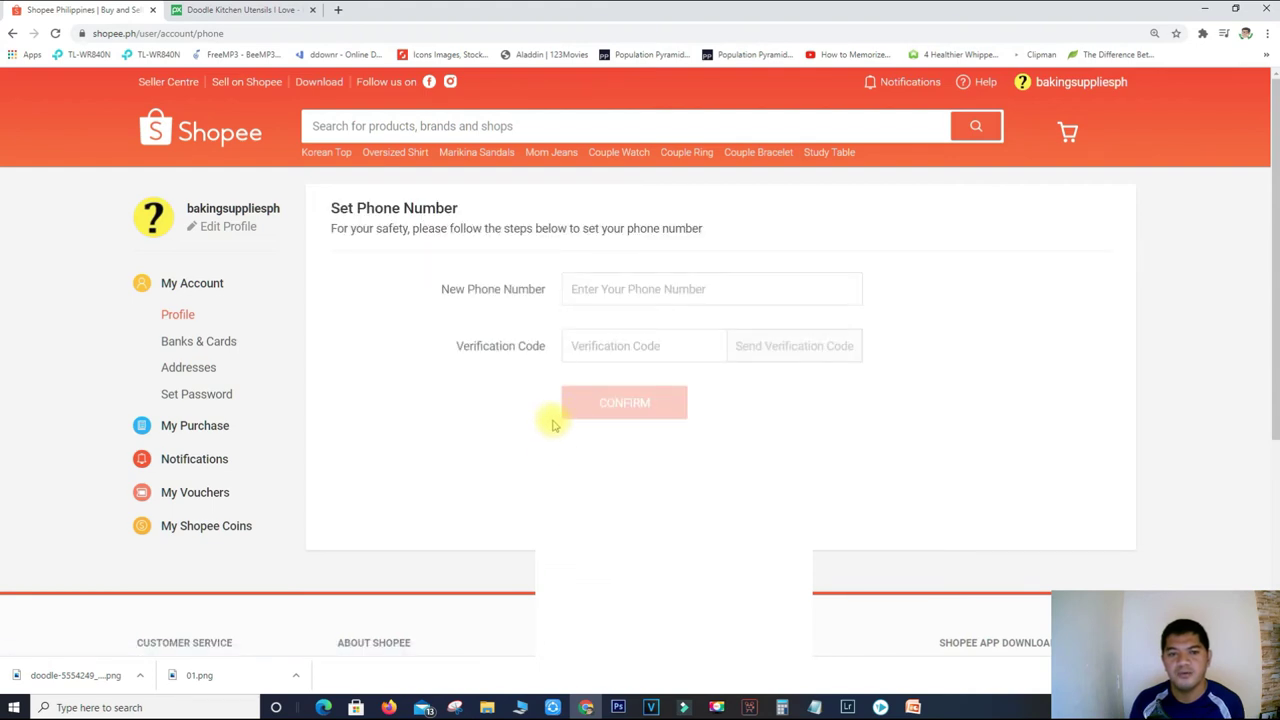
Enter a new phone number, request a code, and dismiss the already-registered warning.
click(620, 289)
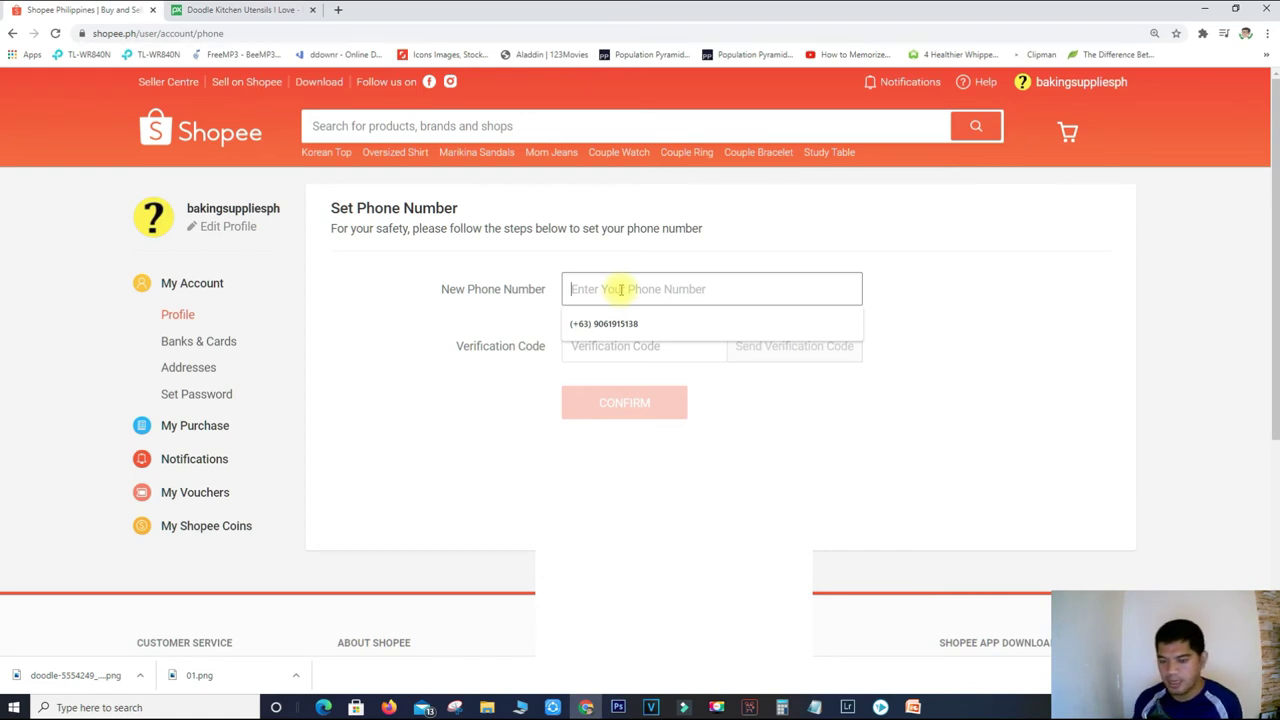
text(09)
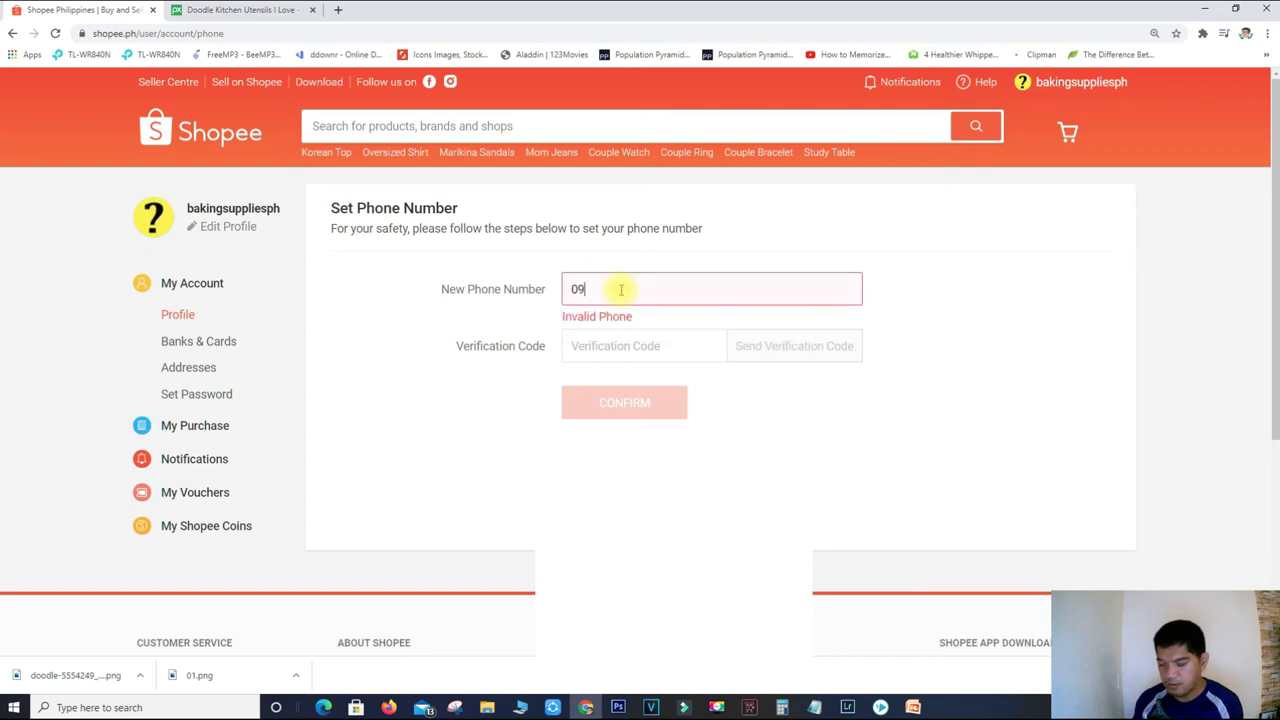
text(4)
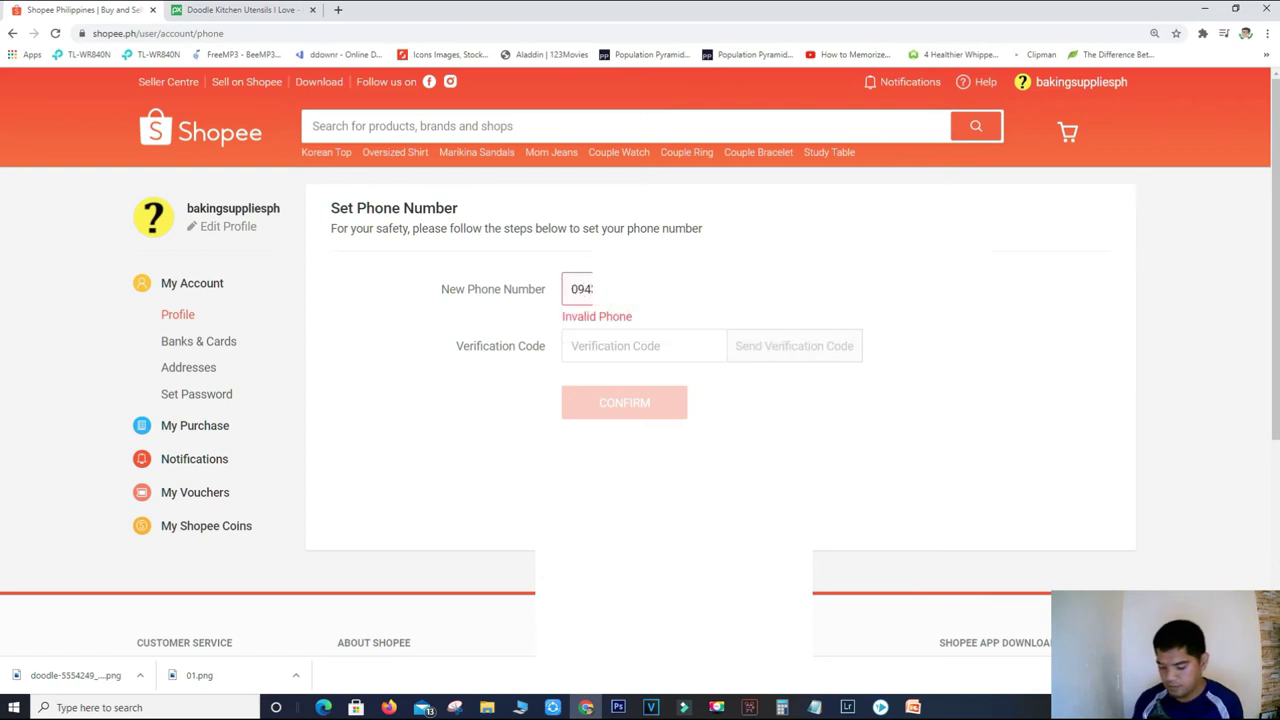
click(771, 350)
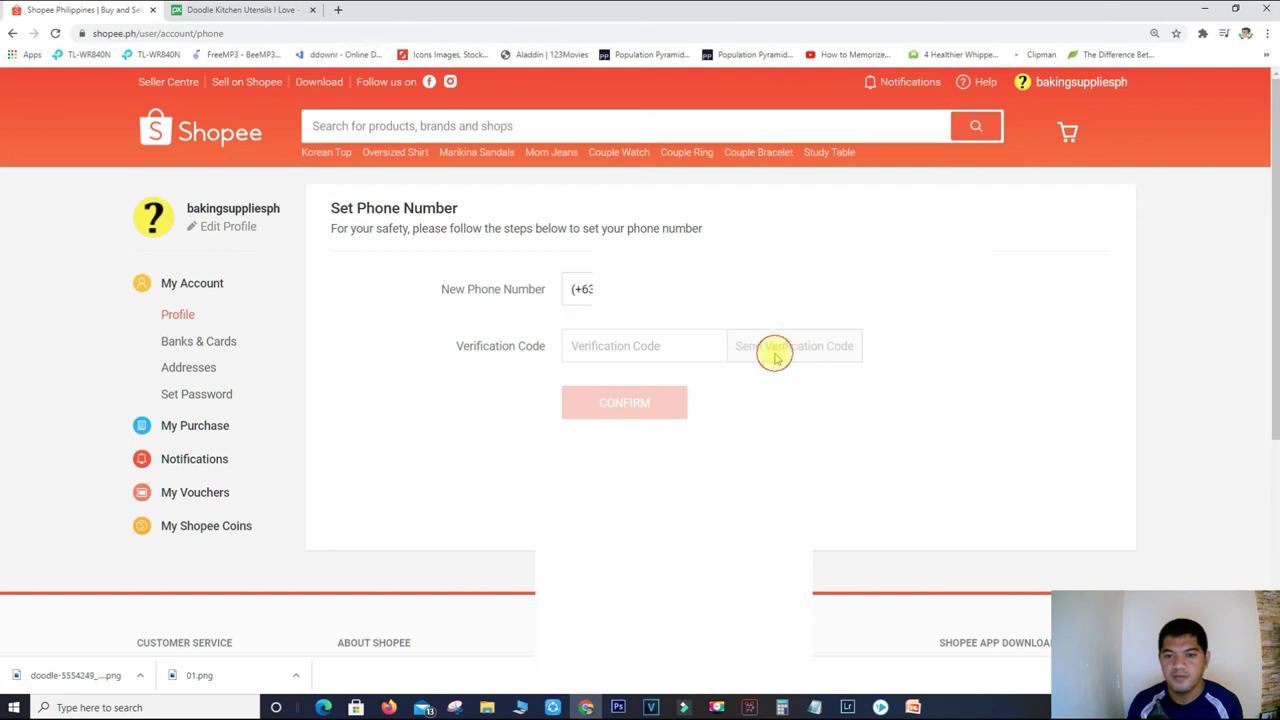
click(736, 384)
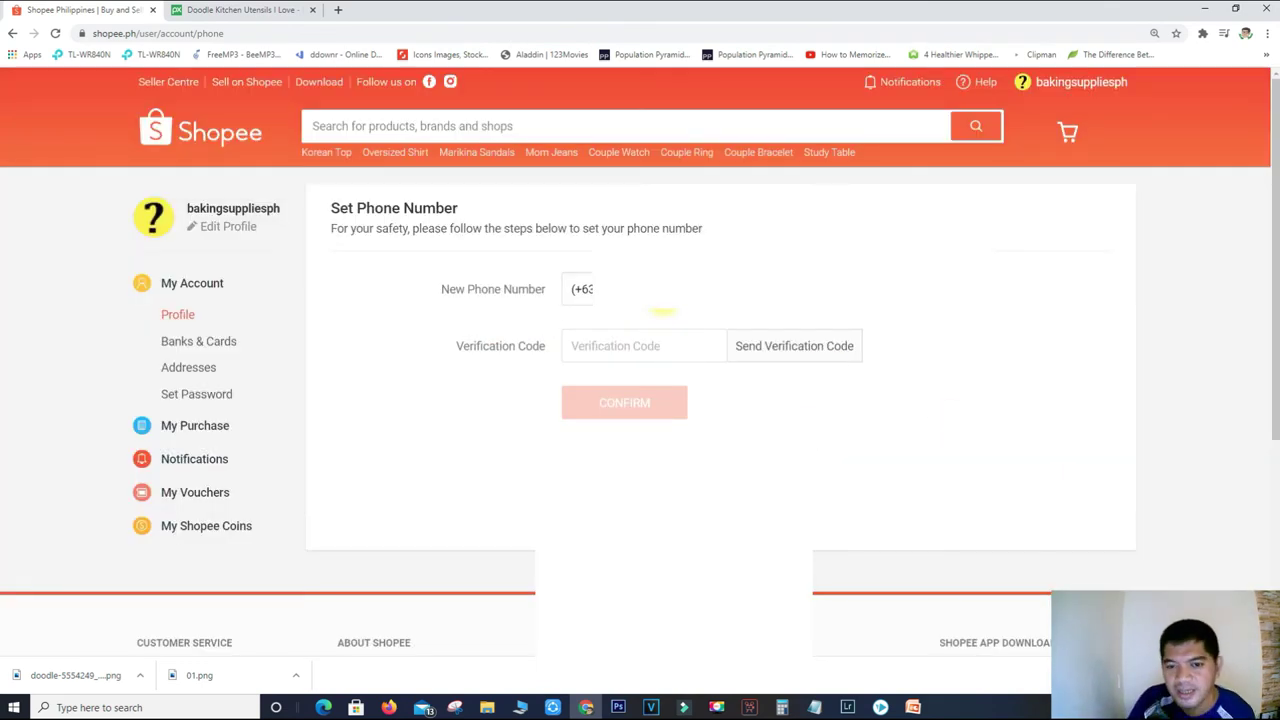
triple_click(582, 289)
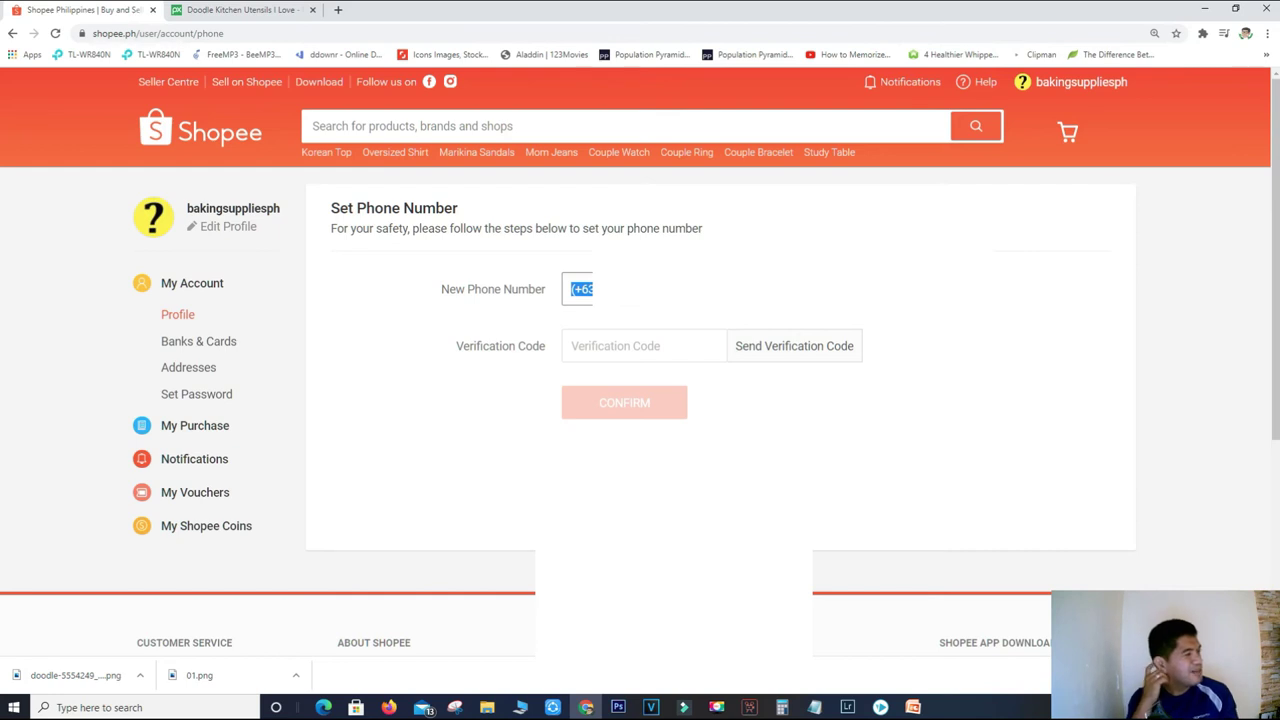
click(618, 346)
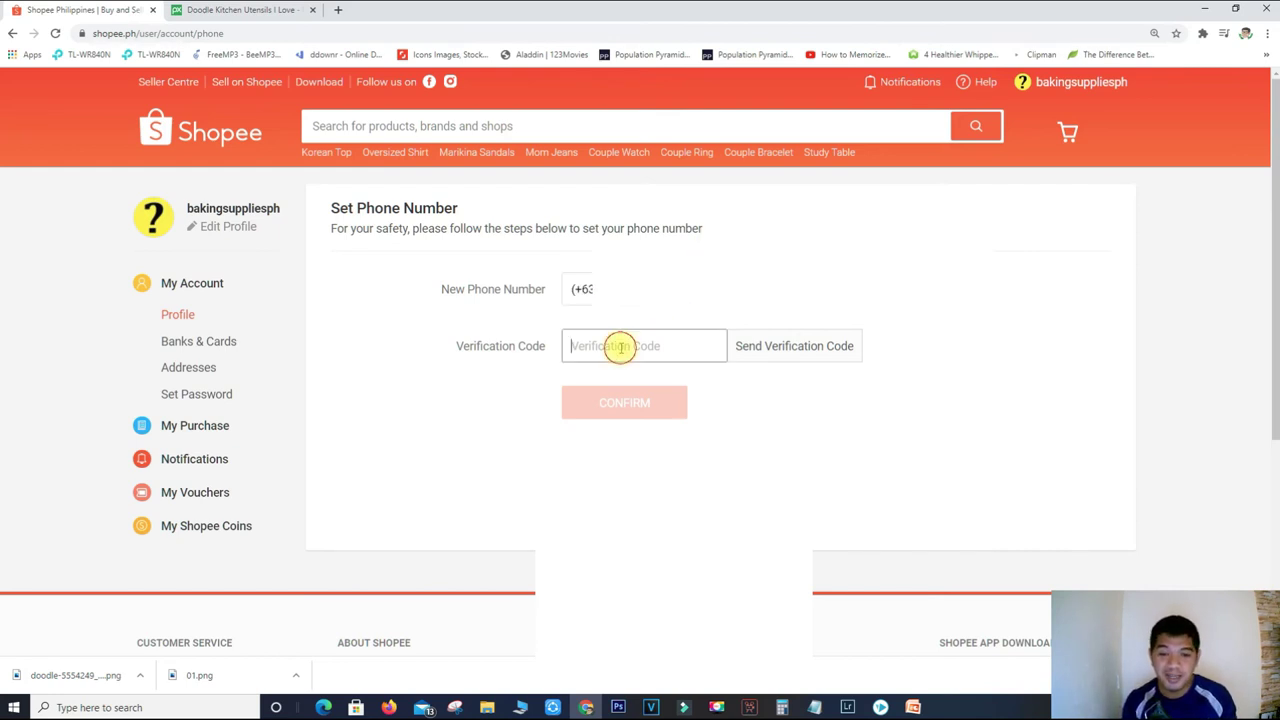
key(shift+Tab)
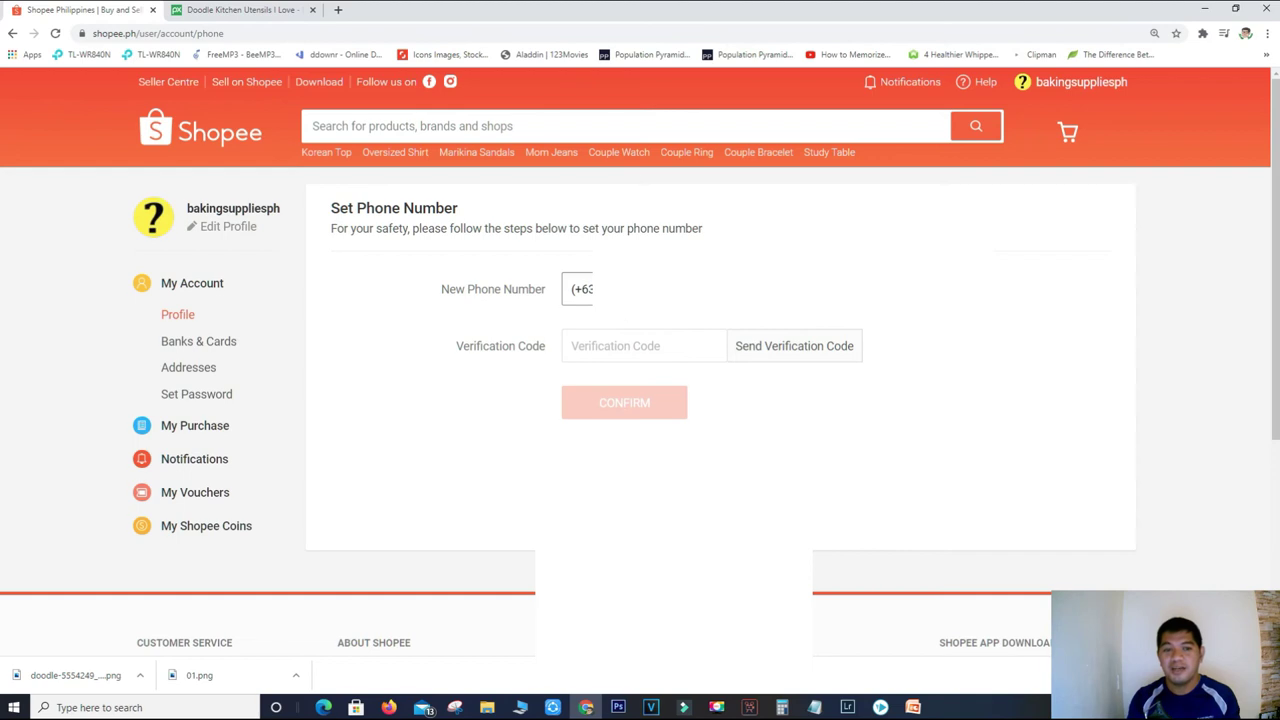
click(658, 340)
click(968, 317)
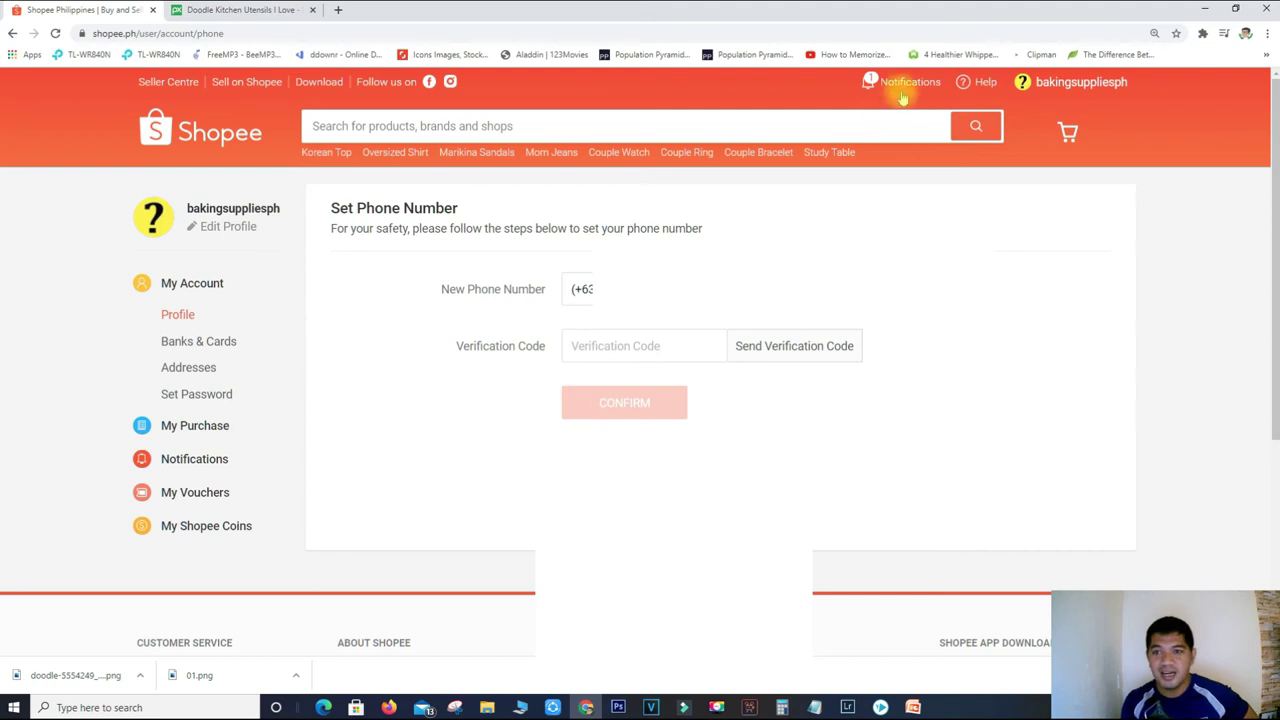
mouse_move(878, 85)
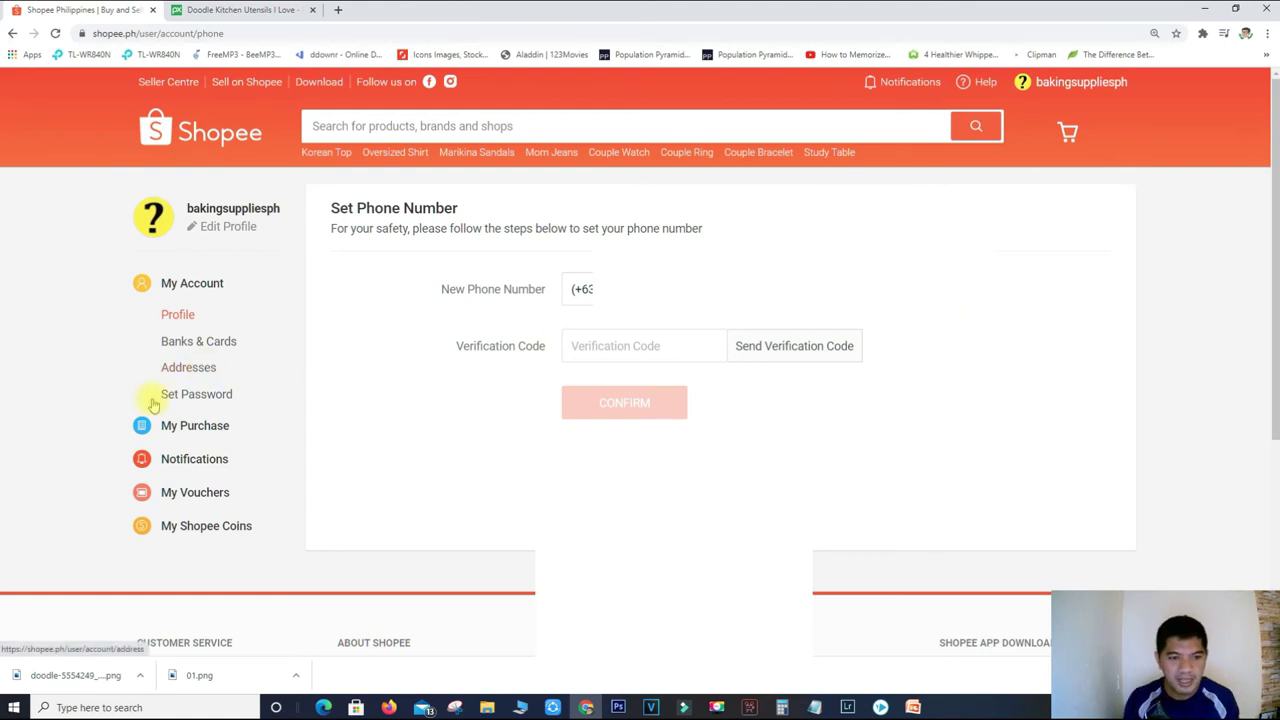
Return to the Profile form and save it with the I love COOKING avatar.
click(186, 315)
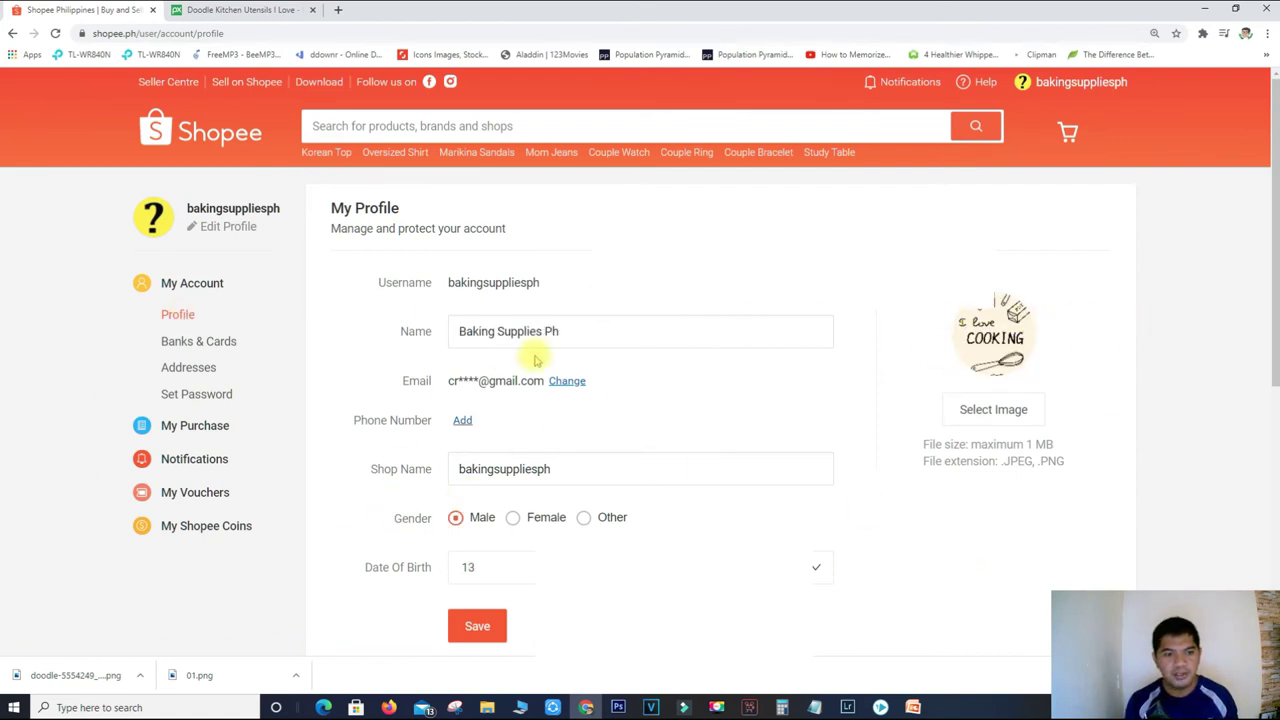
click(477, 628)
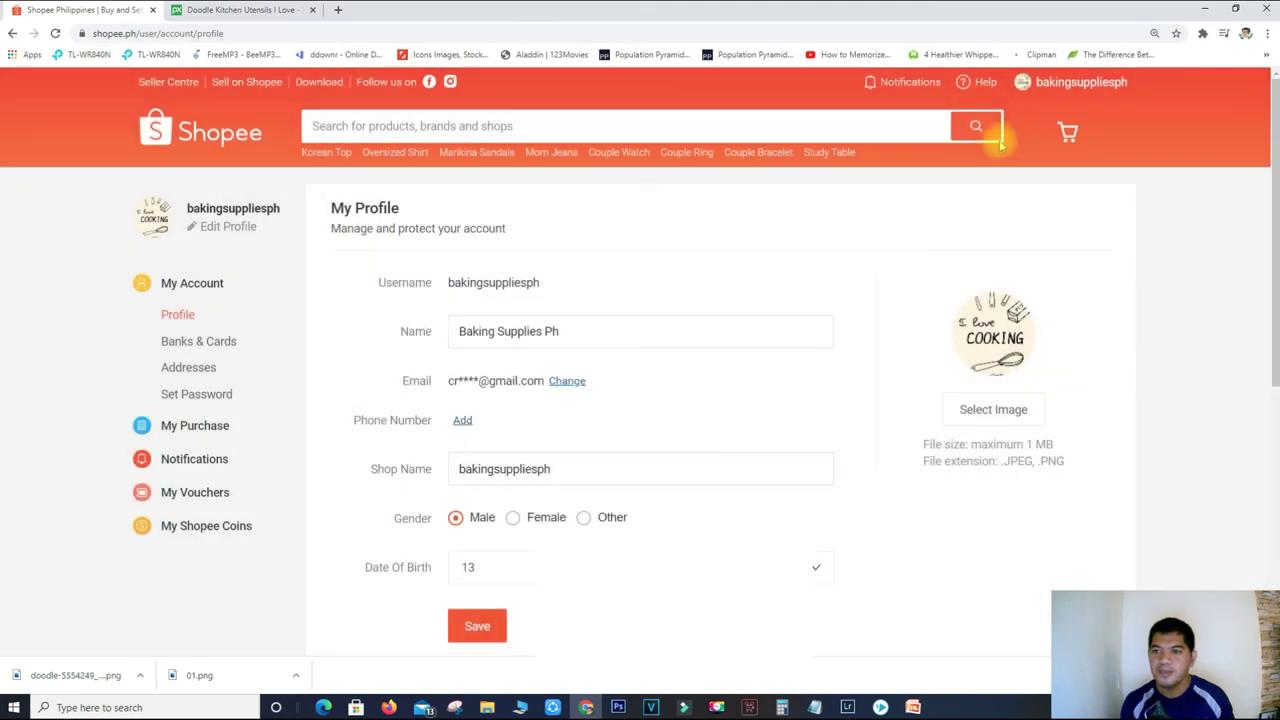
mouse_move(1022, 88)
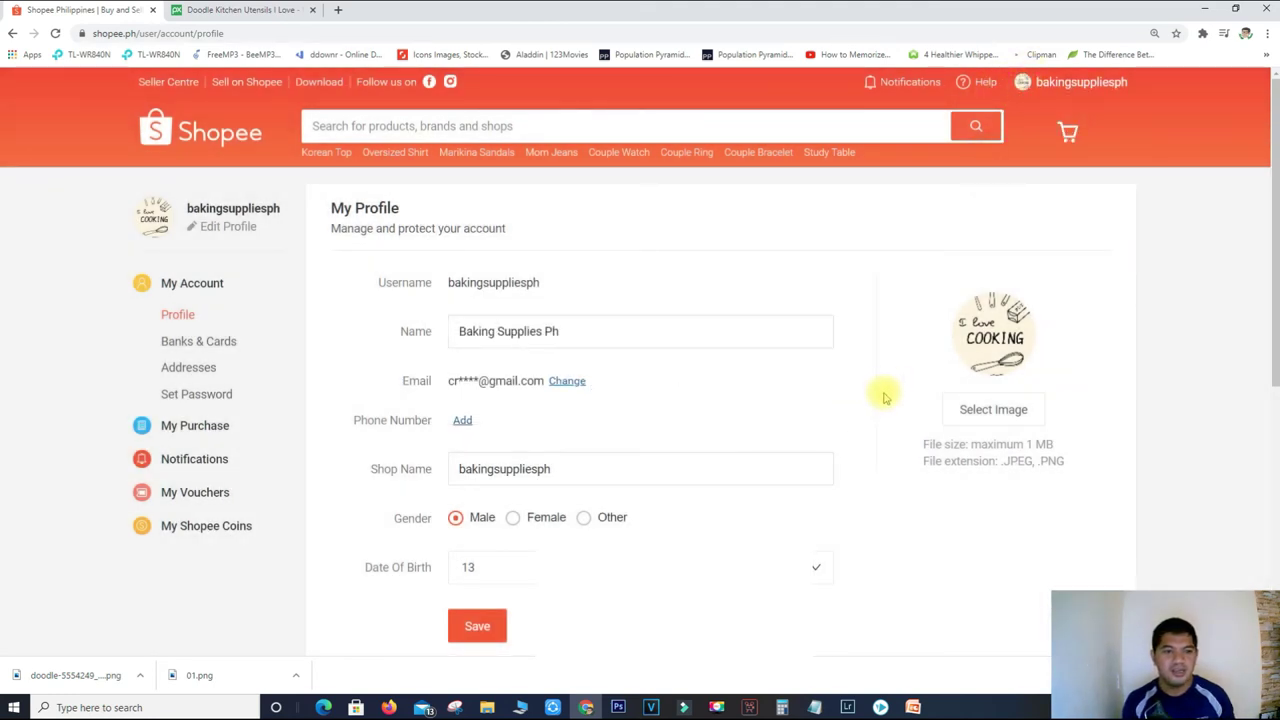
Check the Banks & Cards page, then the My Addresses page, which lists no addresses.
click(197, 345)
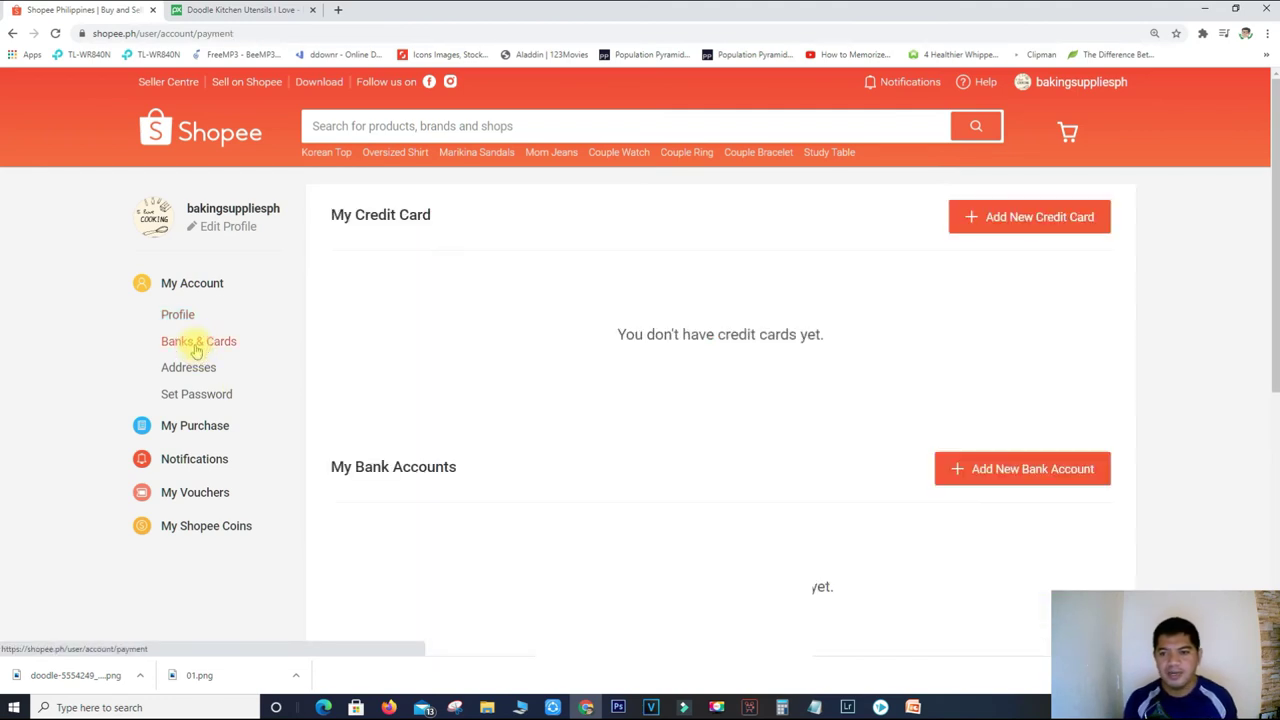
click(195, 367)
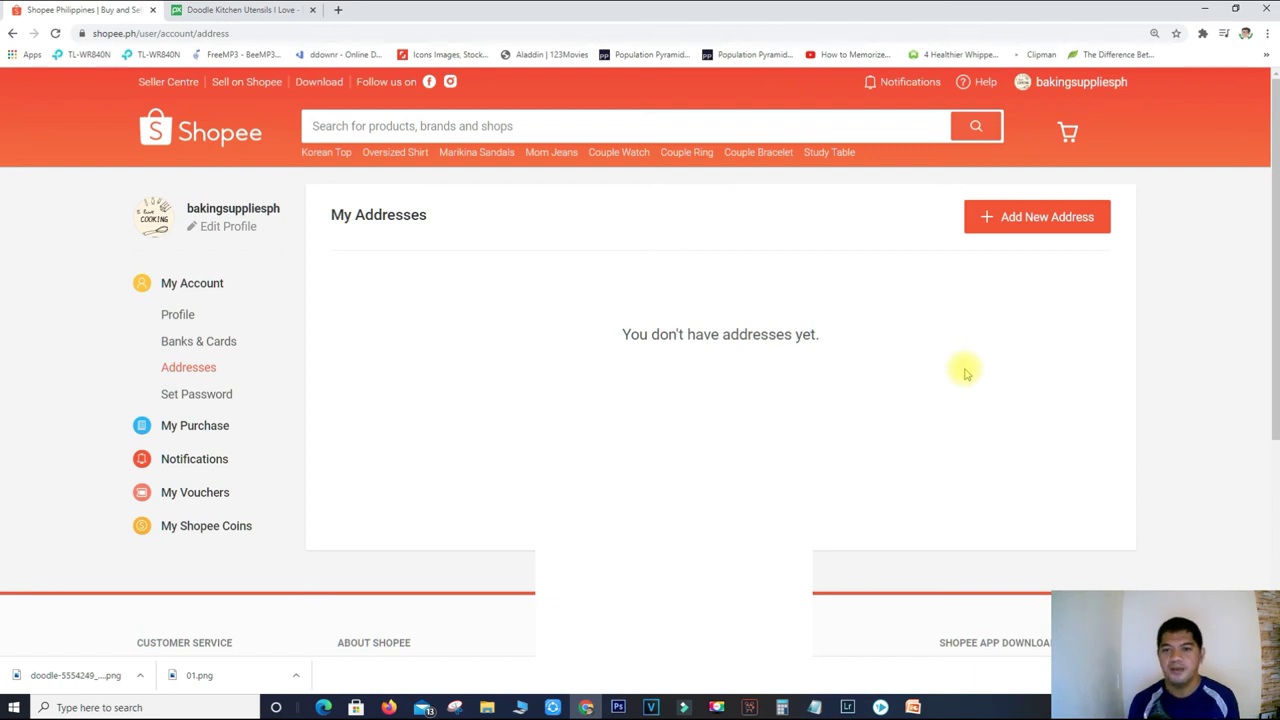
Open and dismiss the Add New Address form without saving, then go to Set Password.
click(1056, 230)
click(1056, 230)
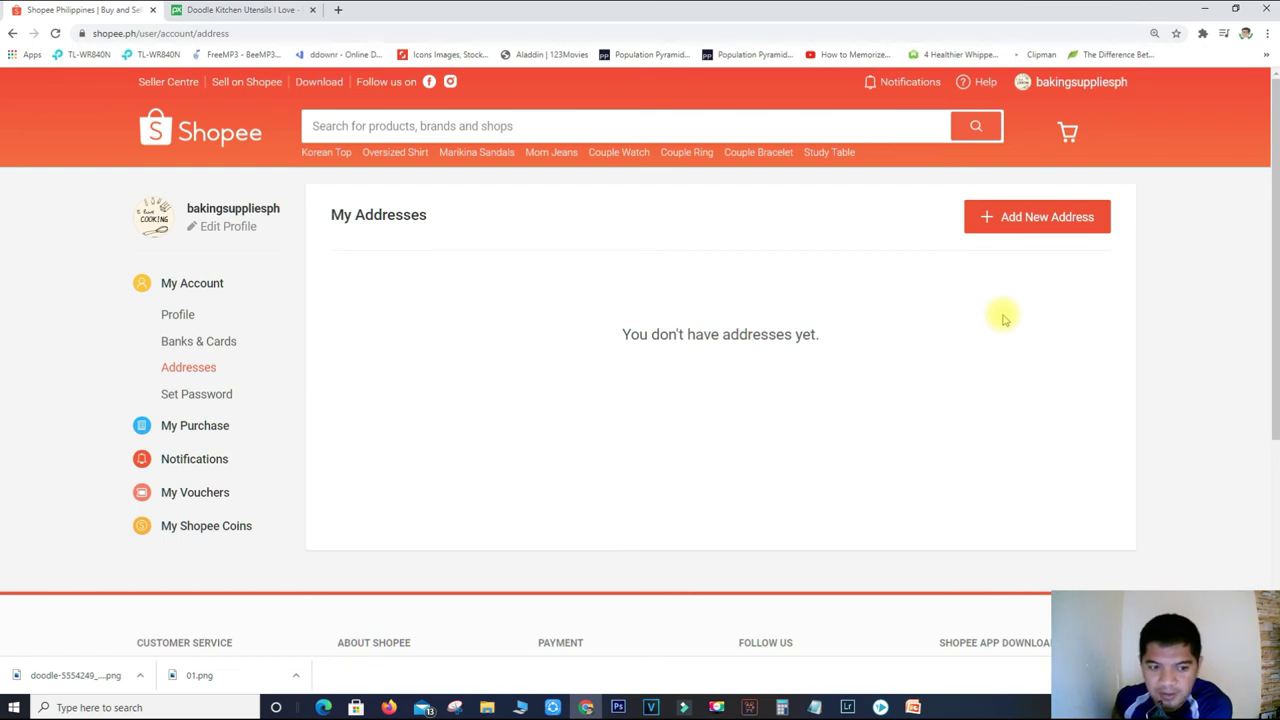
click(185, 394)
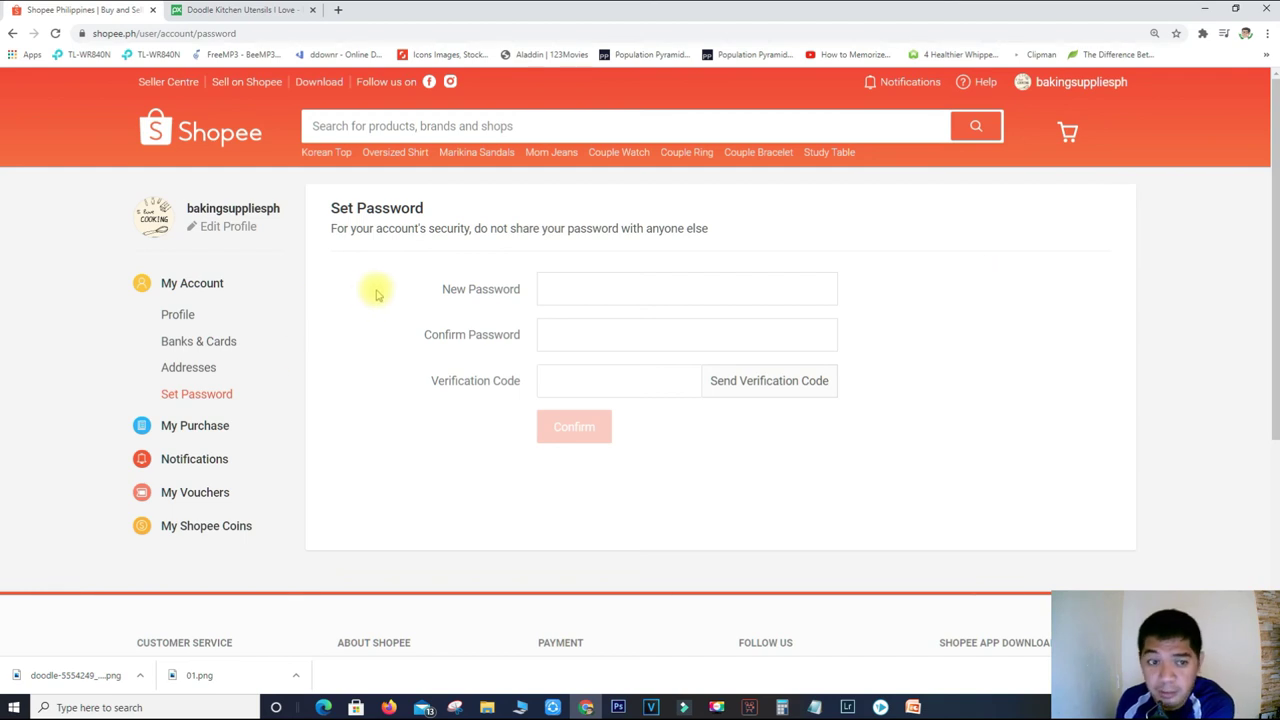
Return to the Profile page from the My Account sidebar.
click(170, 316)
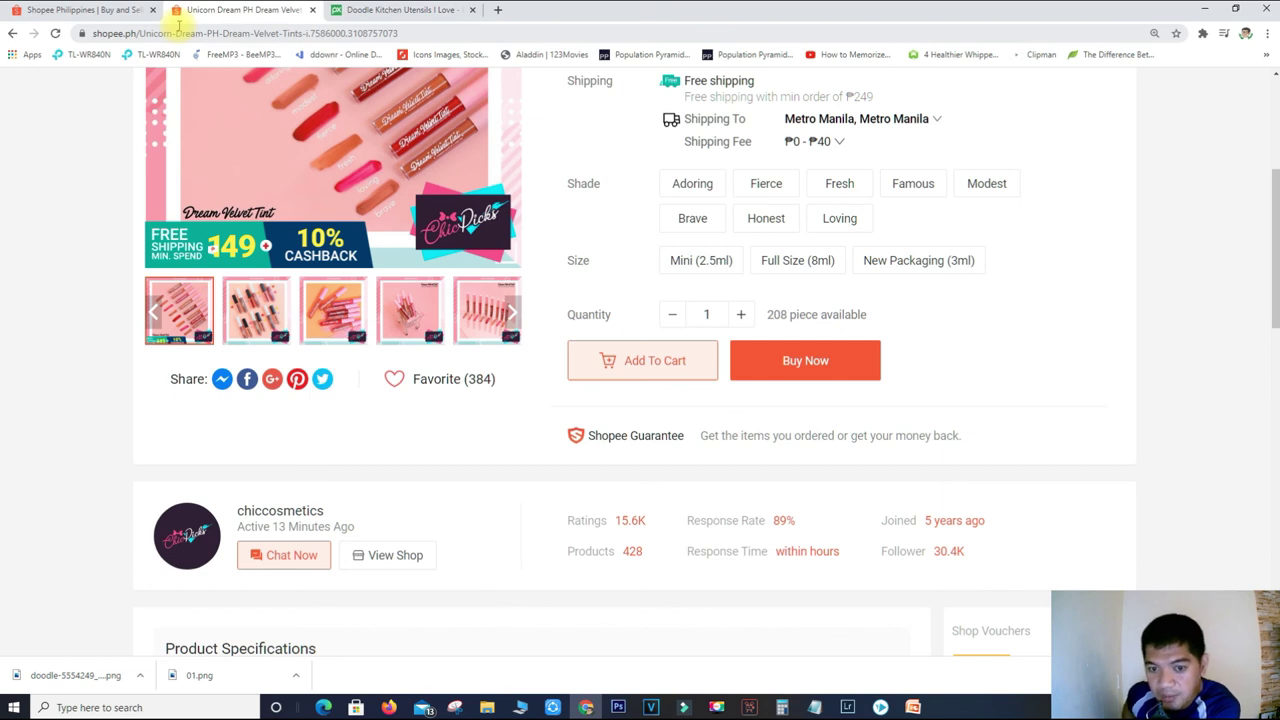
Review the finished Shopee profile, then switch to the Gmail inbox window.
key(ctrl+shift+Tab)
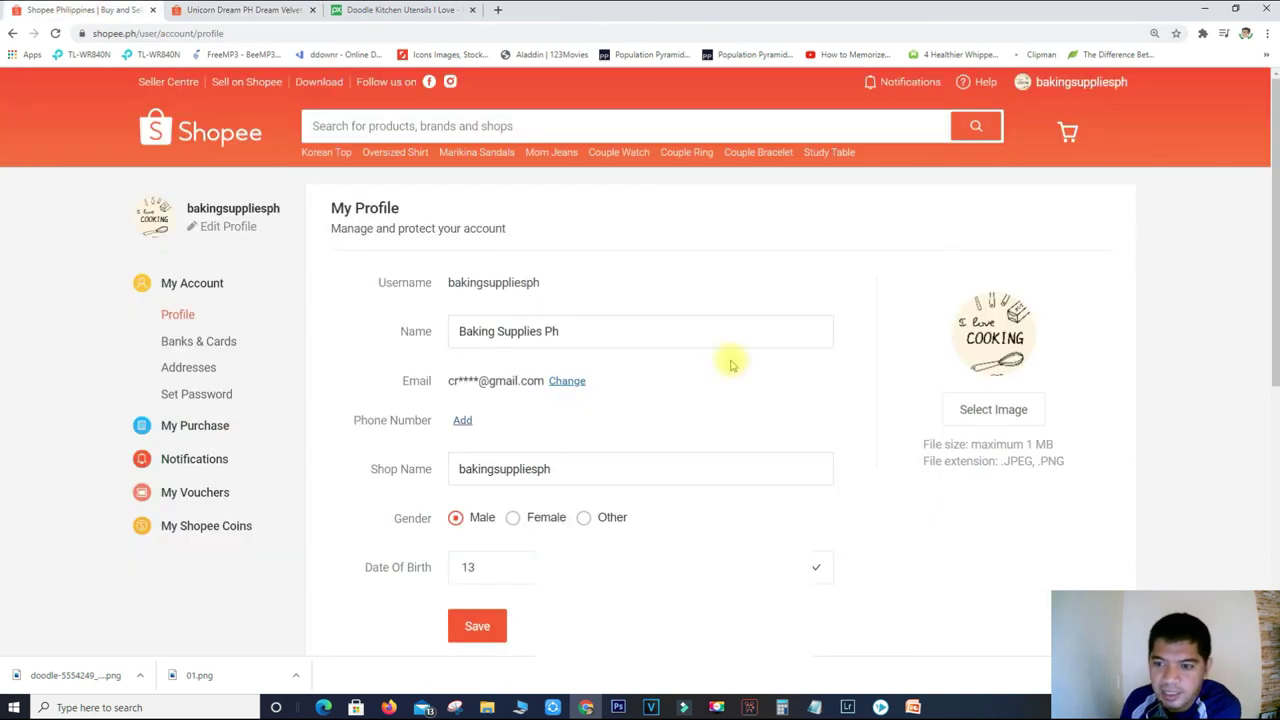
click(478, 622)
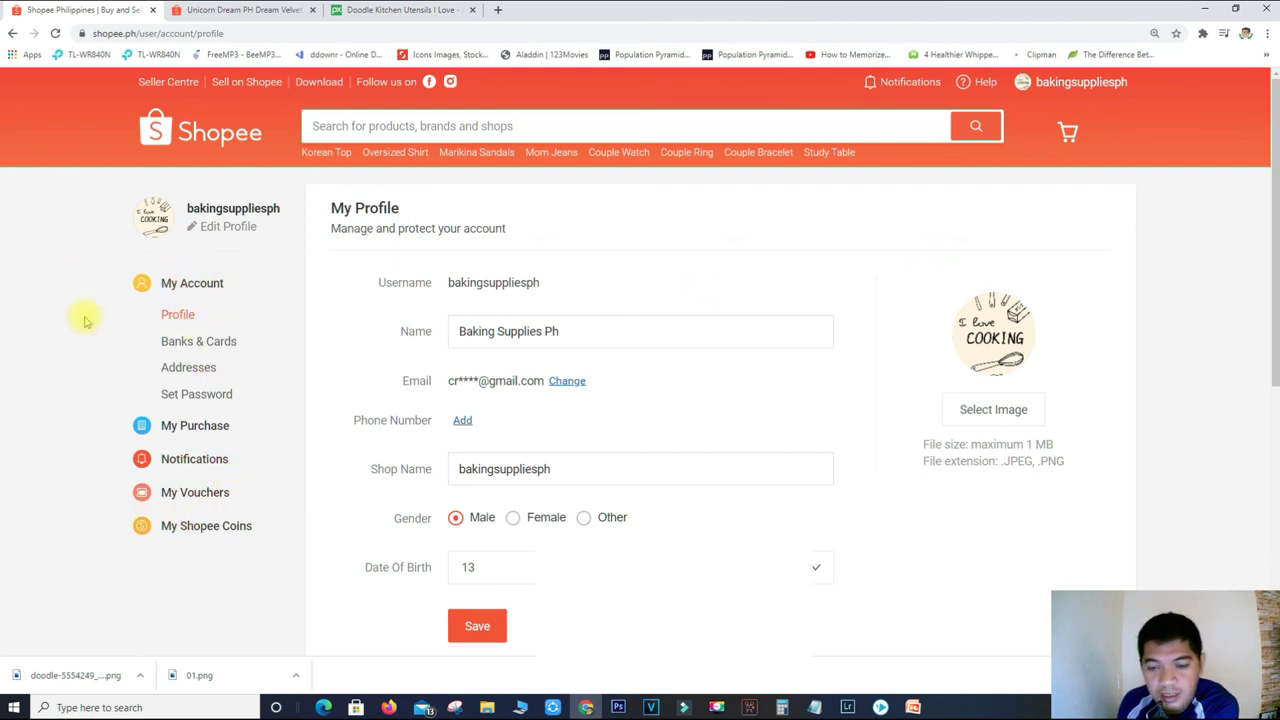
key(alt+Tab)
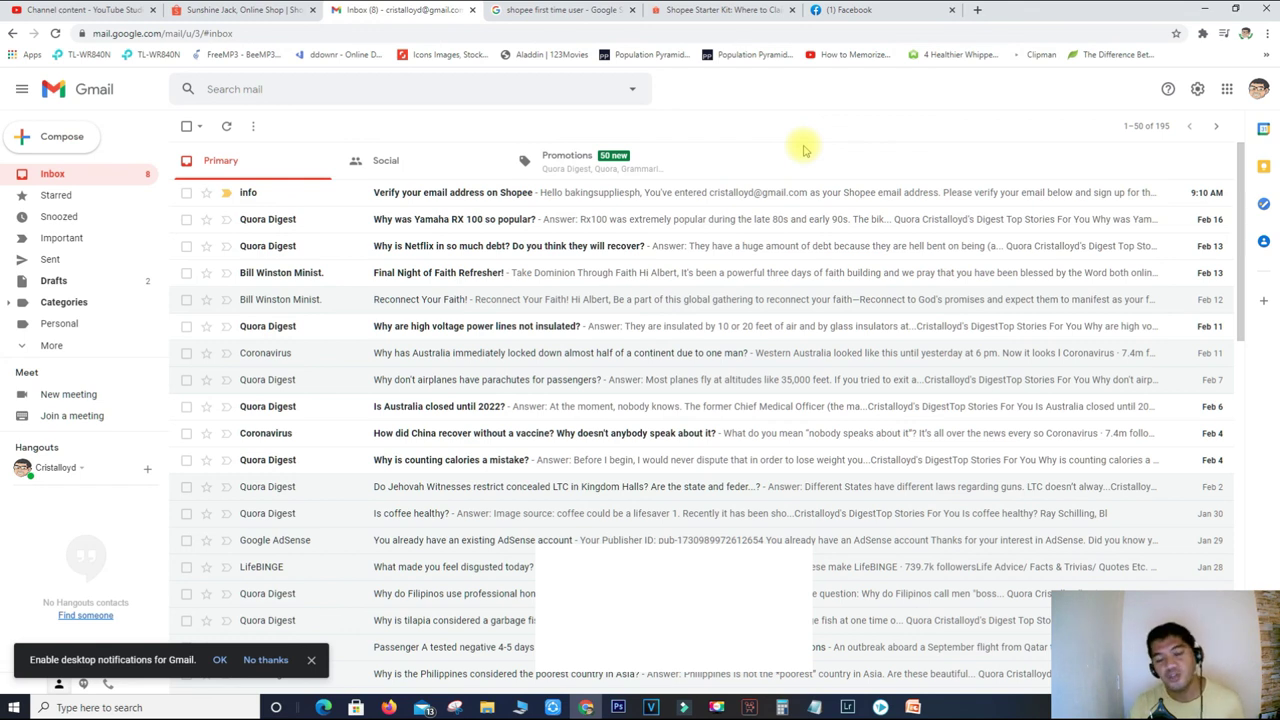
Open the 'Verify your email address on Shopee' message and choose 'No, verify my email only'.
click(488, 193)
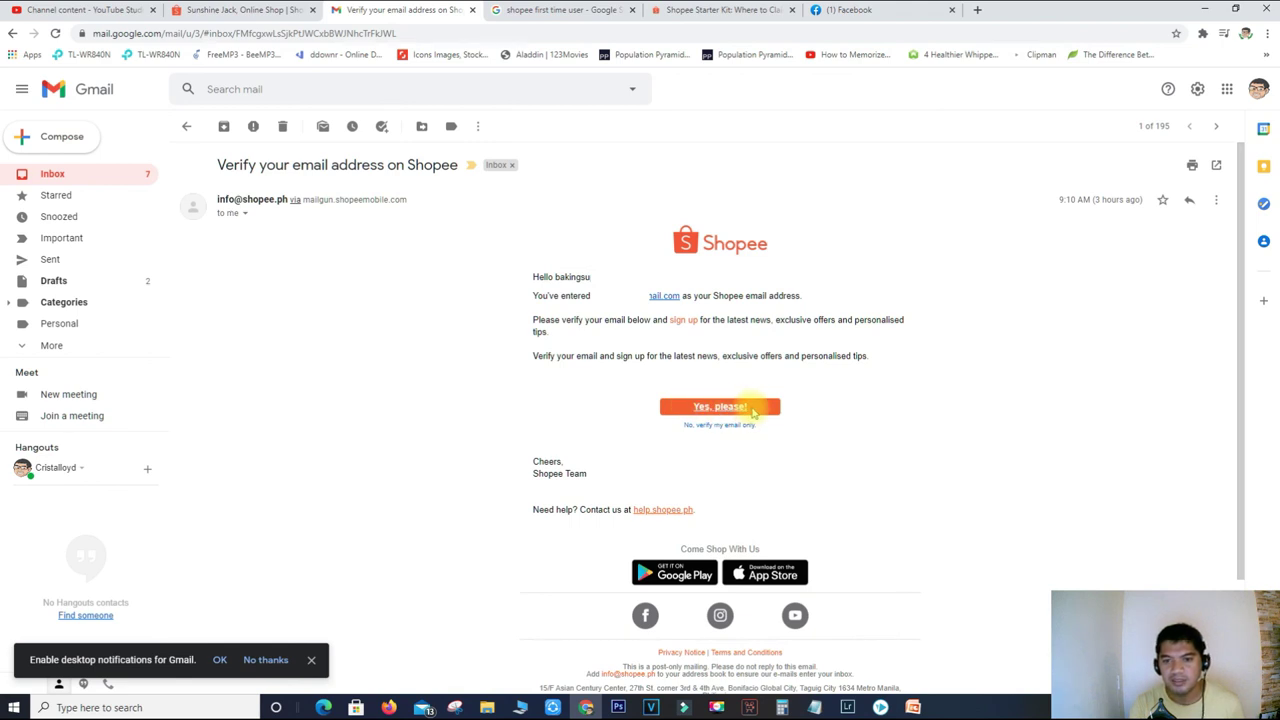
triple_click(580, 356)
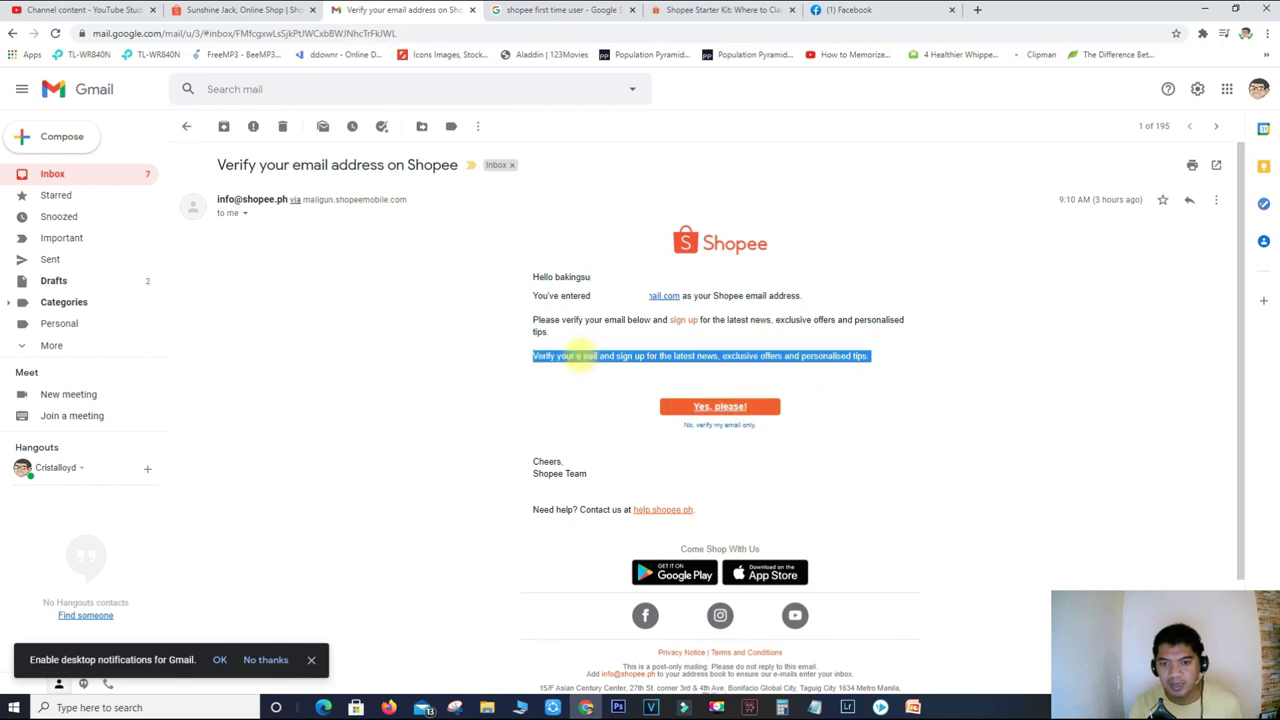
double_click(685, 356)
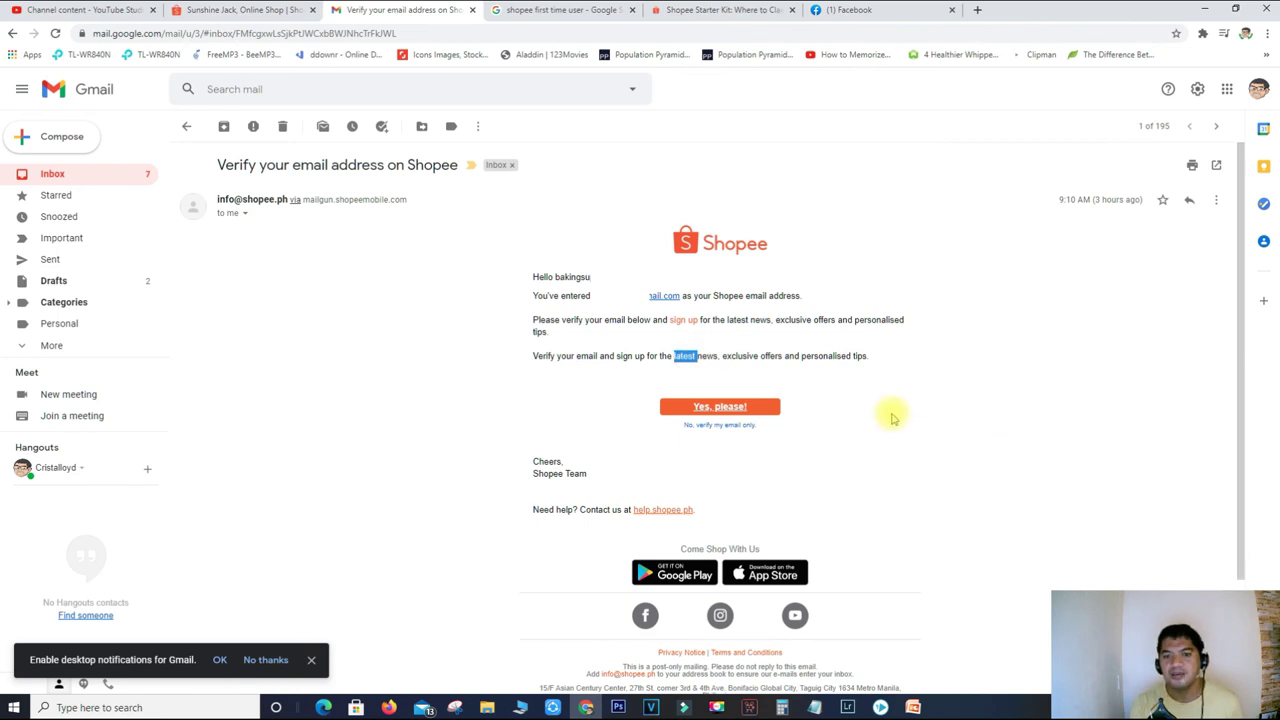
click(928, 421)
triple_click(706, 356)
triple_click(761, 356)
click(745, 356)
double_click(684, 356)
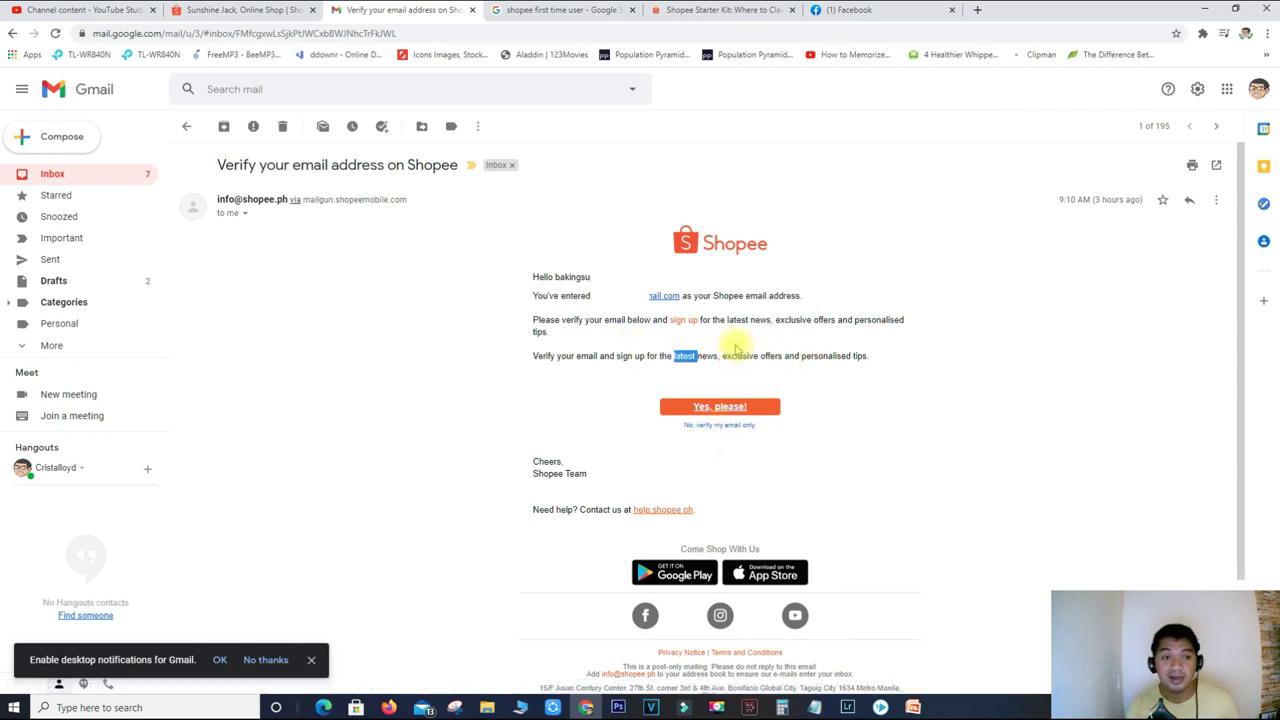
click(716, 427)
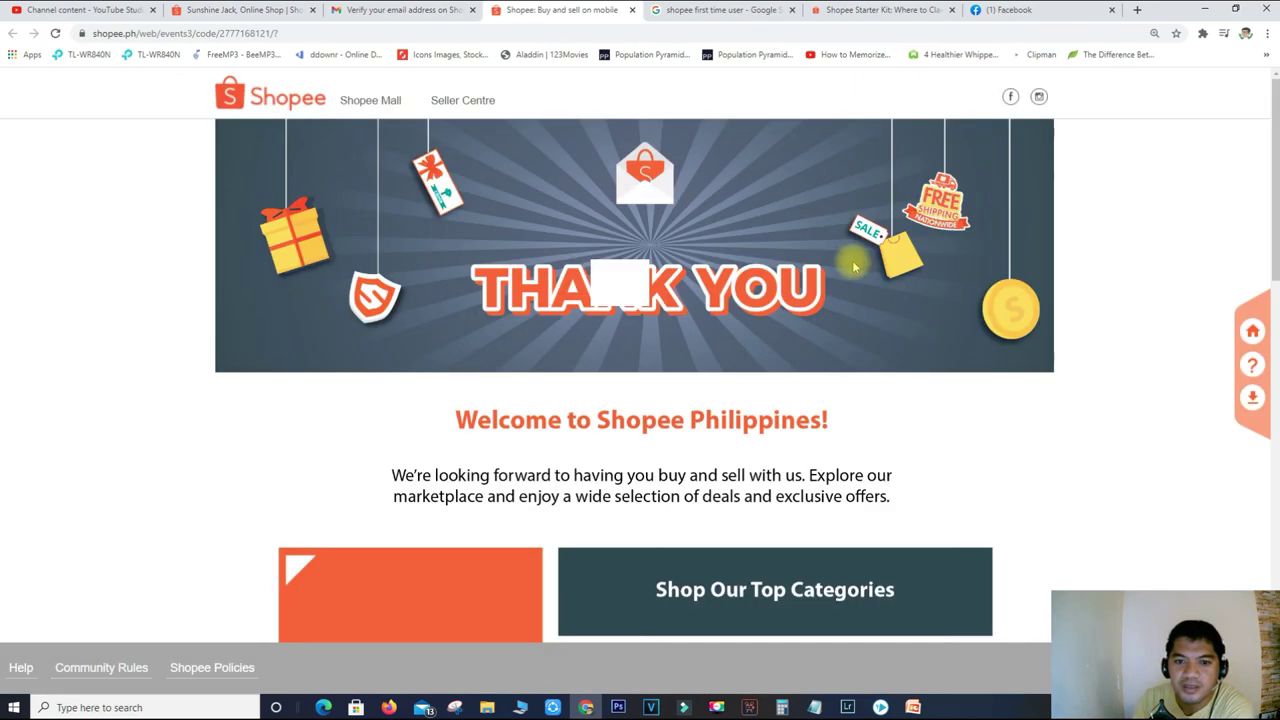